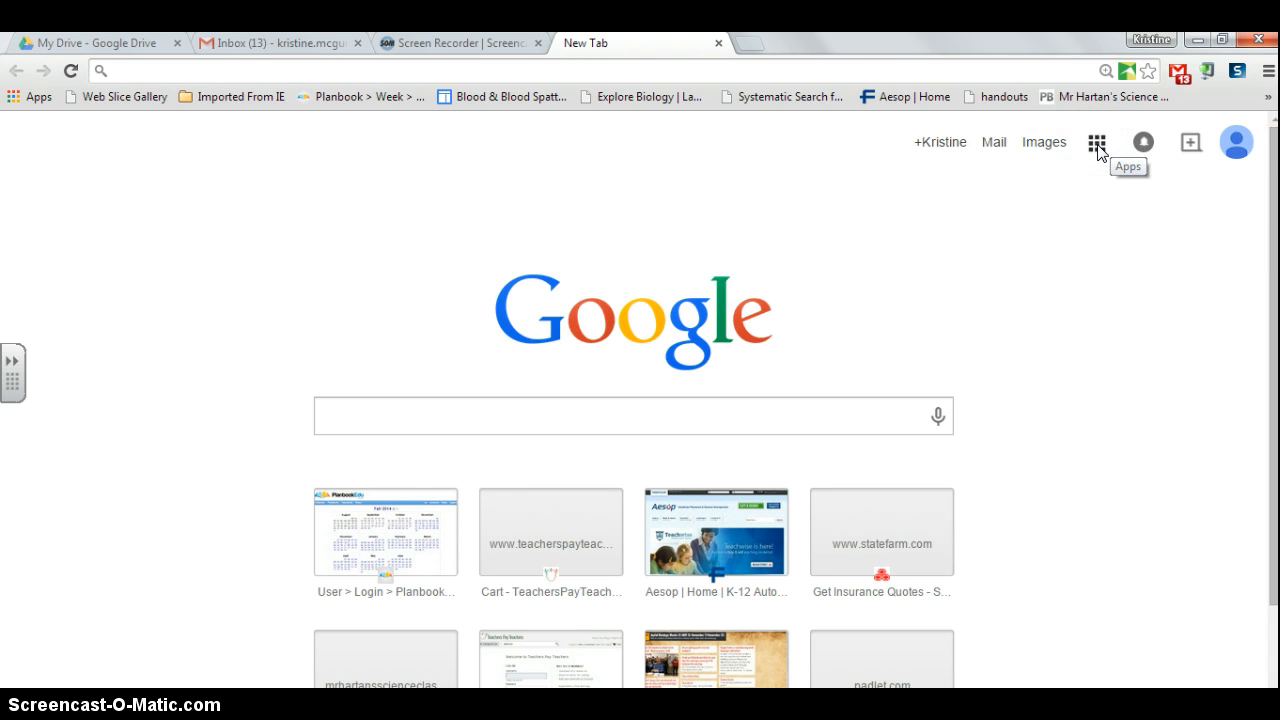
# Open Google Sites and go to the Biology D Block site's home page
pyautogui.click(1097, 147)
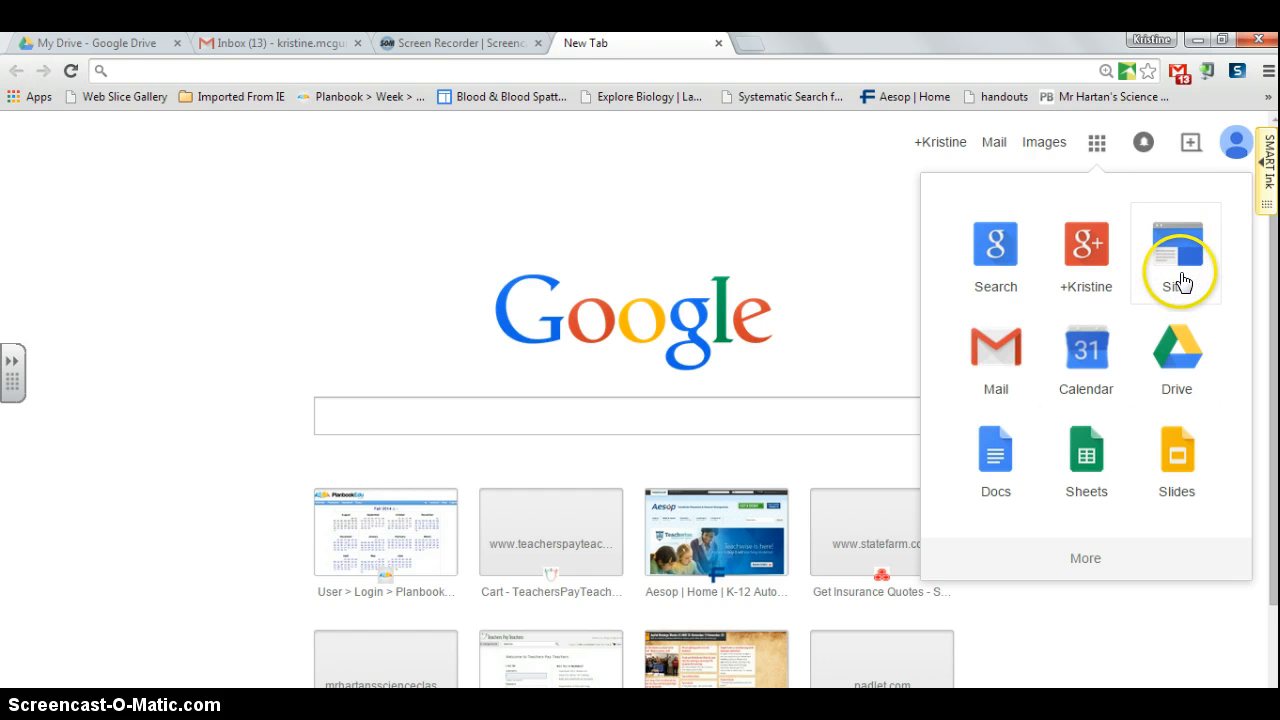
pyautogui.click(1176, 278)
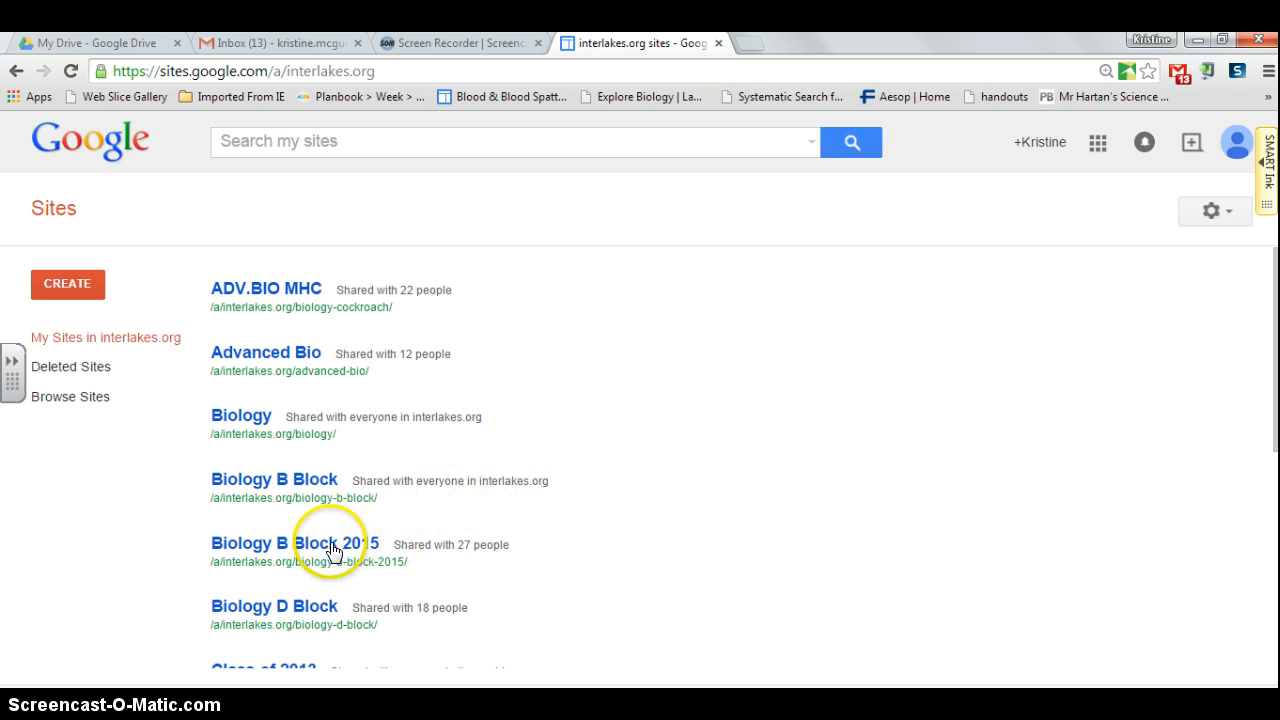
pyautogui.click(257, 614)
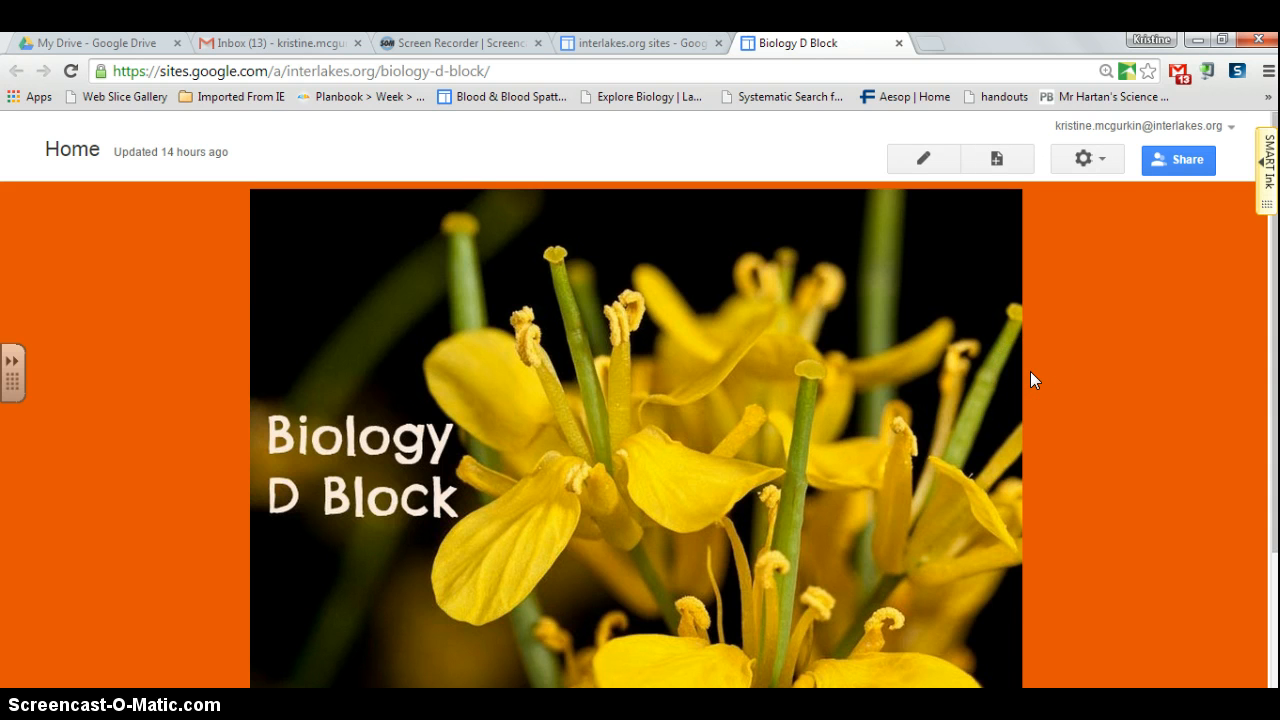
pyautogui.scroll(-1, 1030, 371)
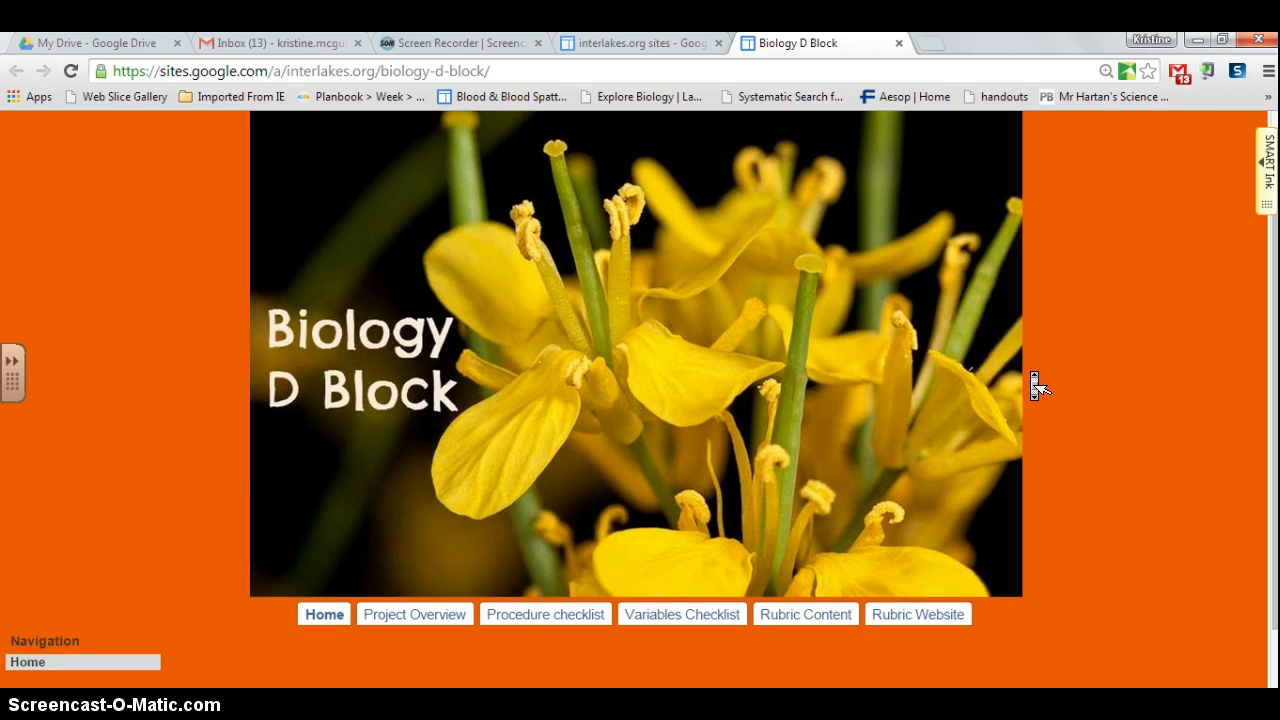
pyautogui.scroll(1, 1034, 378)
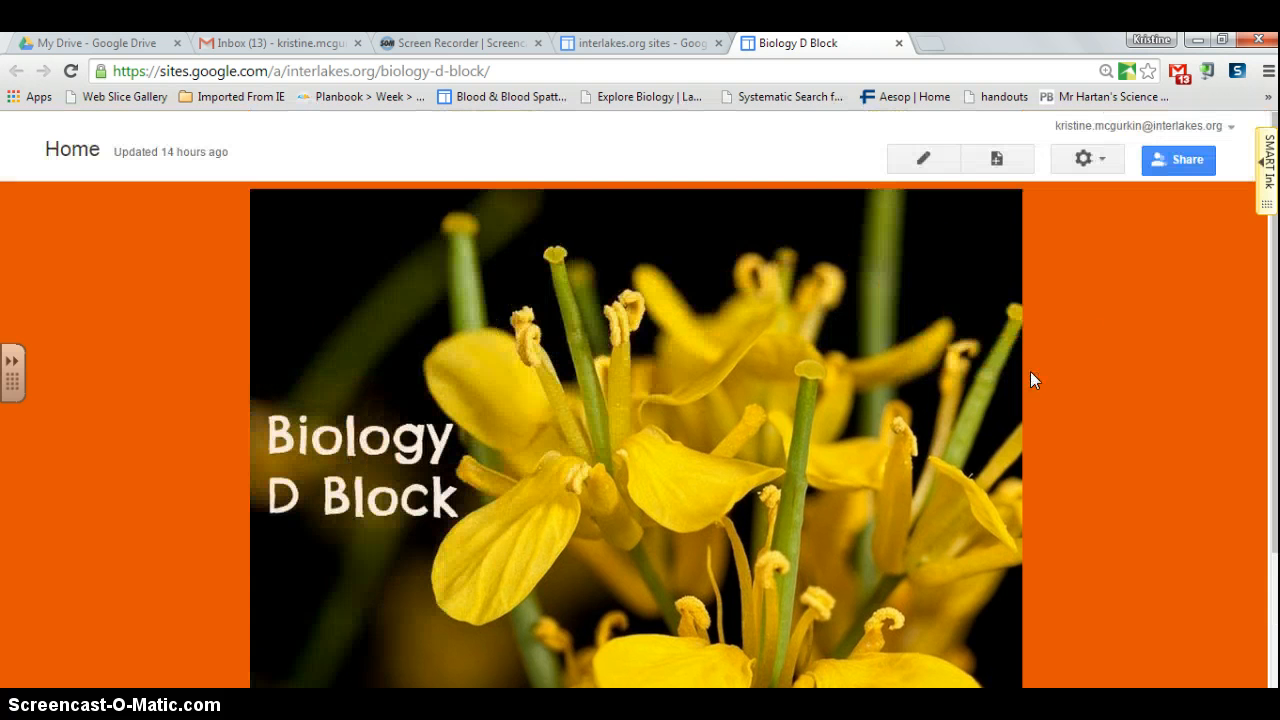
# Create a web page under Home, named with both project partners' first names, and save it
pyautogui.click(1000, 159)
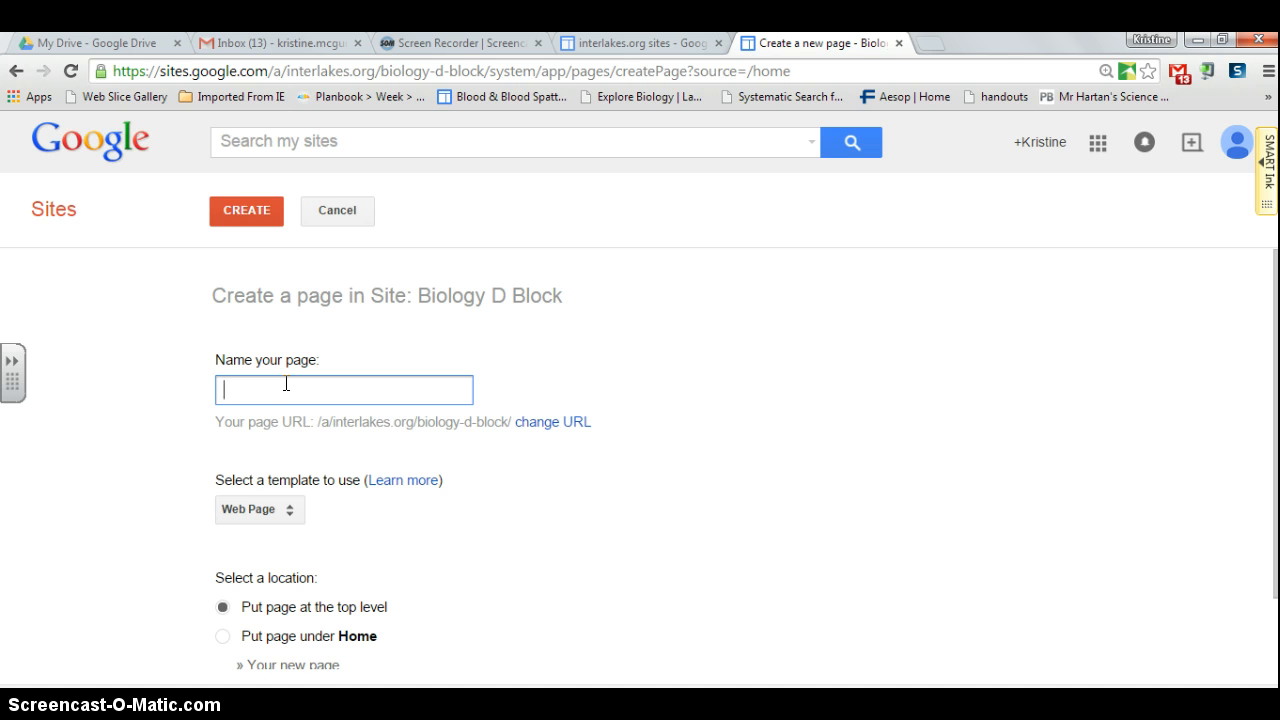
pyautogui.write('Bob and ')
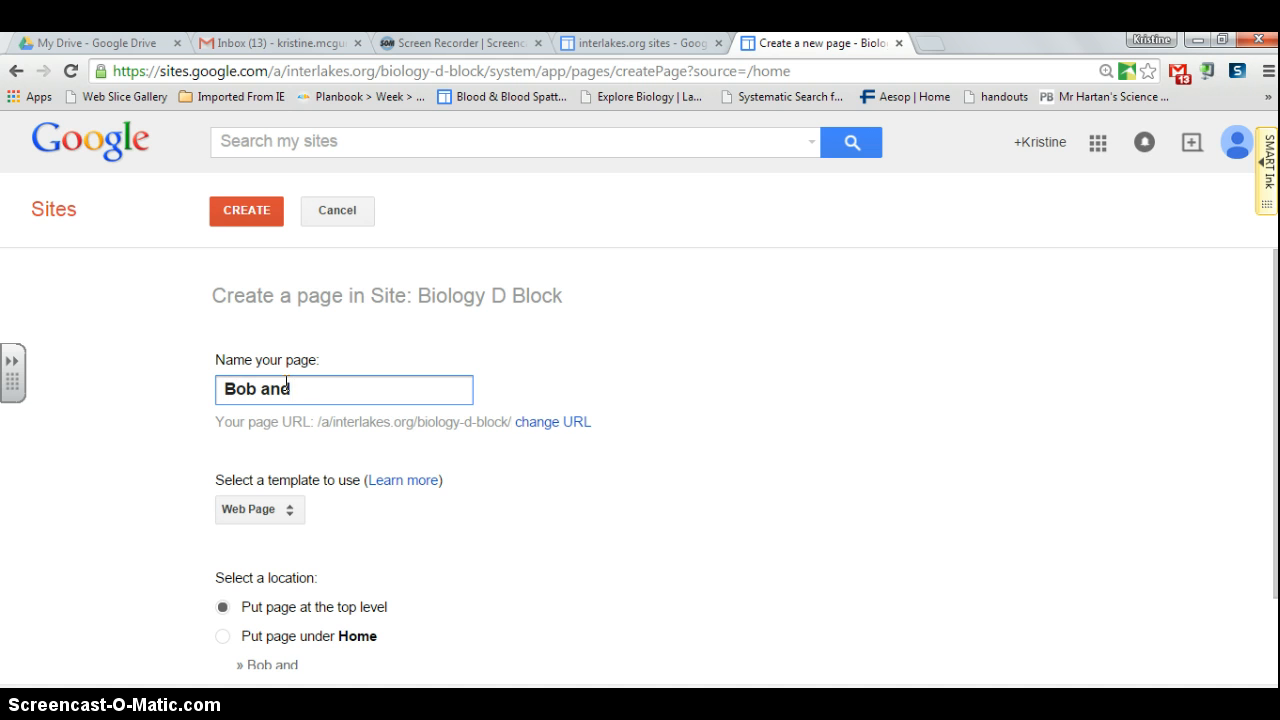
pyautogui.write('Bill')
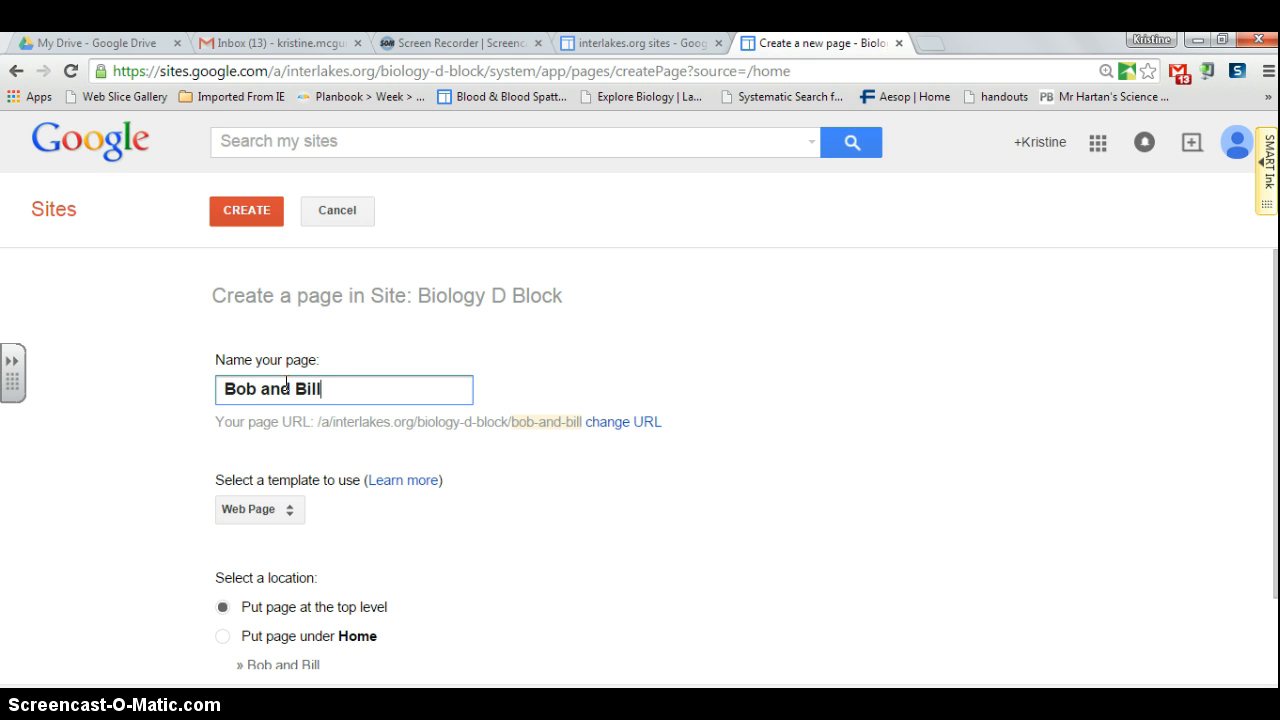
pyautogui.scroll(-1, 443, 520)
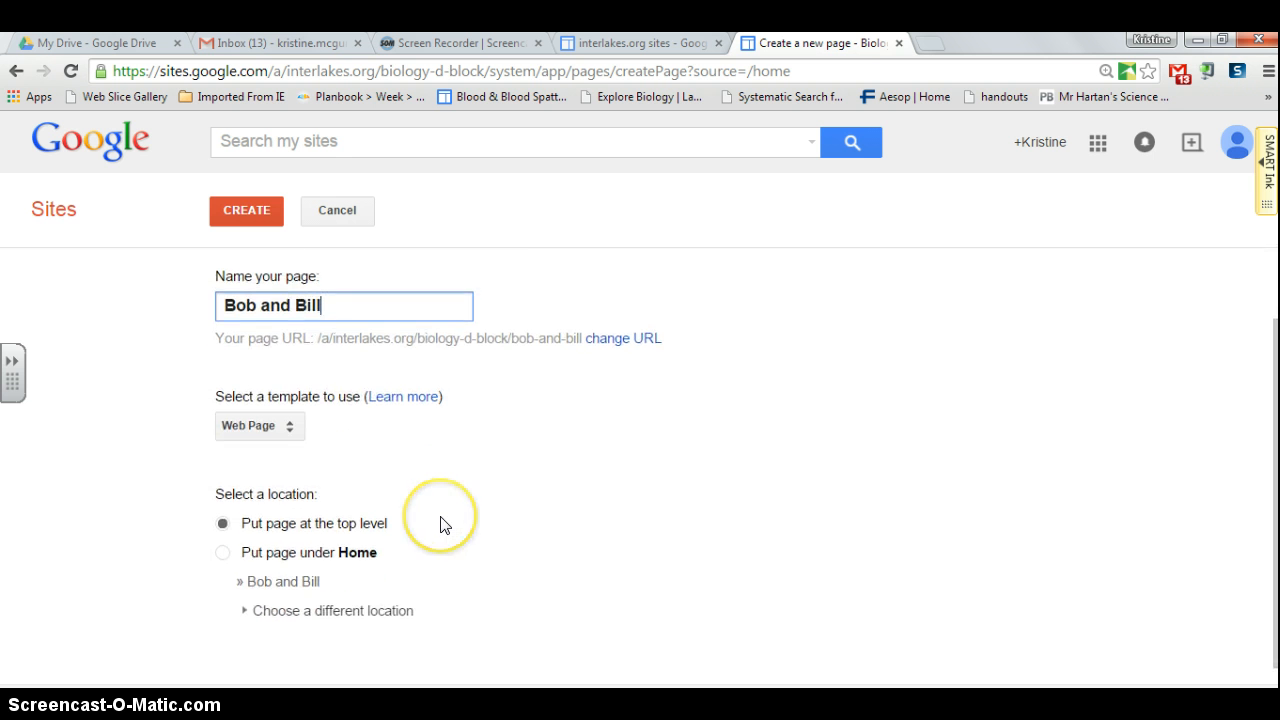
pyautogui.click(222, 554)
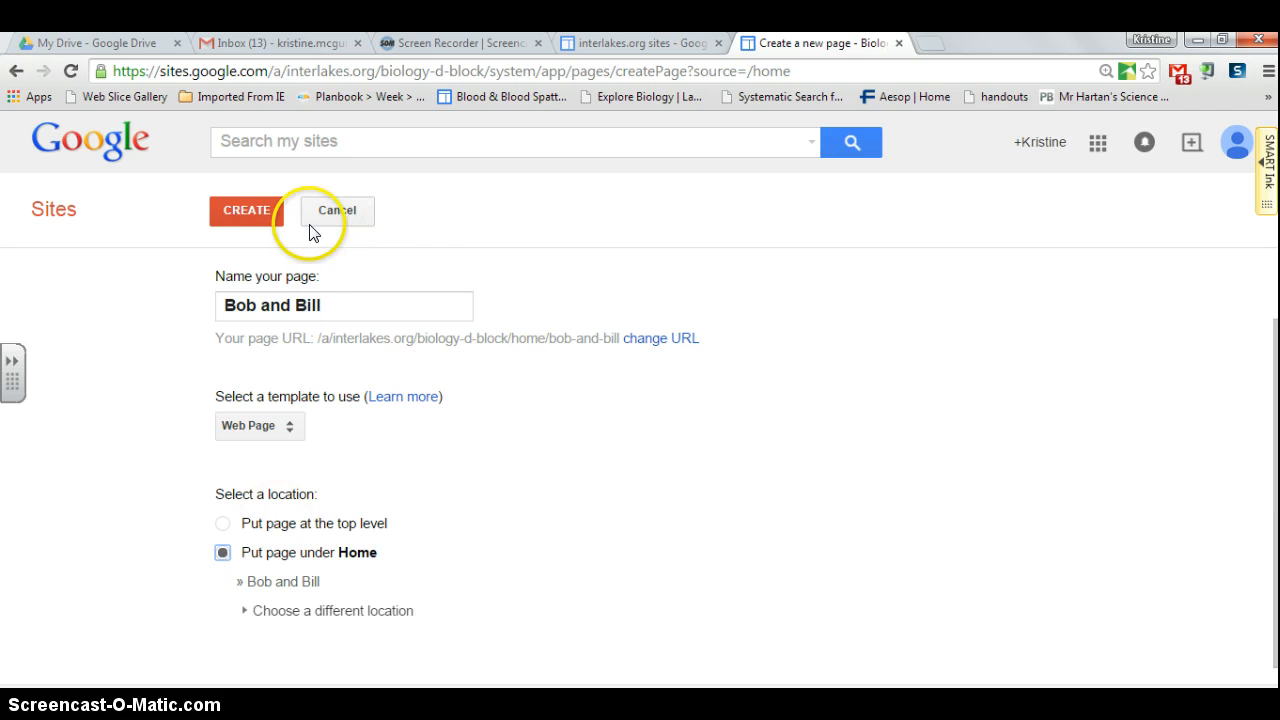
pyautogui.click(257, 222)
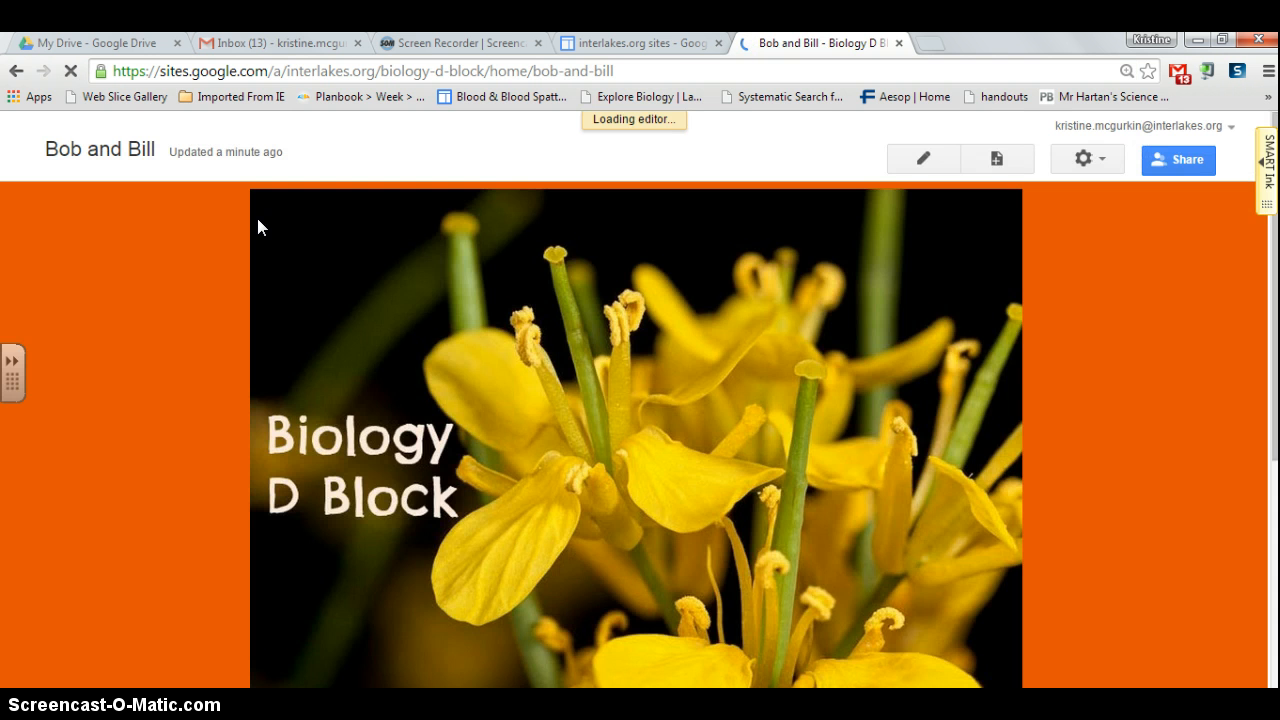
pyautogui.scroll(-3, 258, 226)
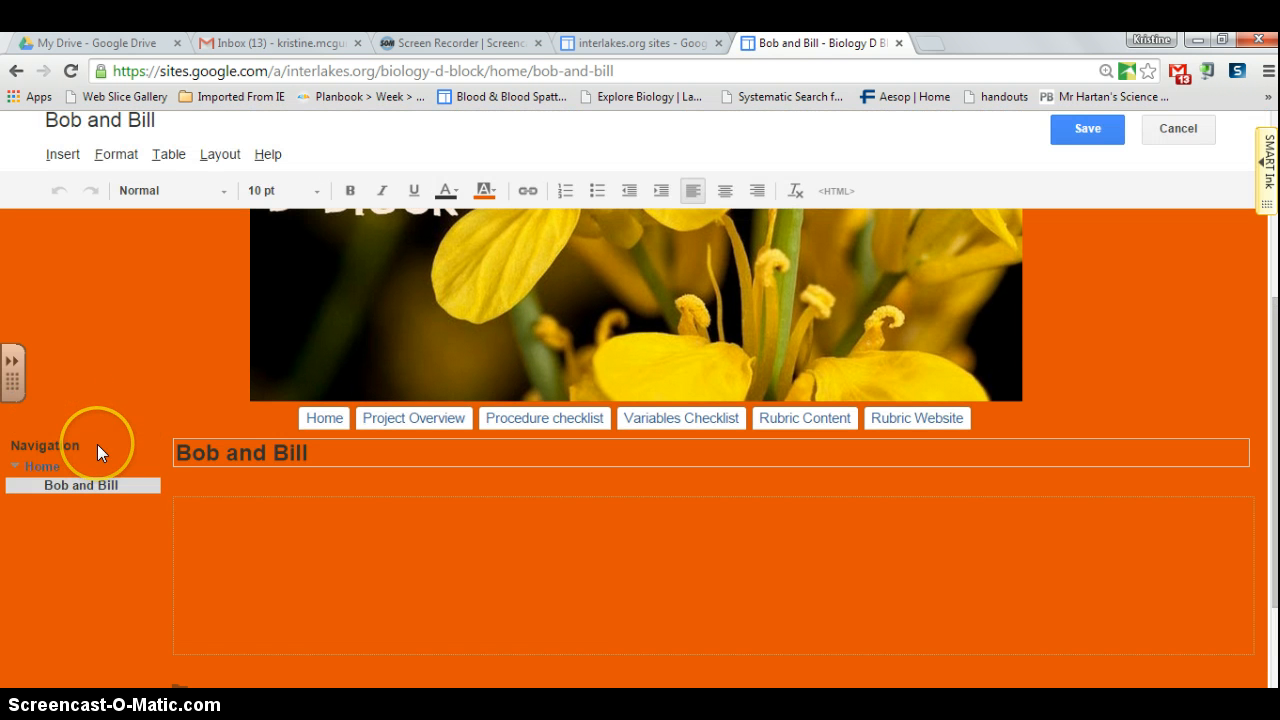
pyautogui.click(1064, 210)
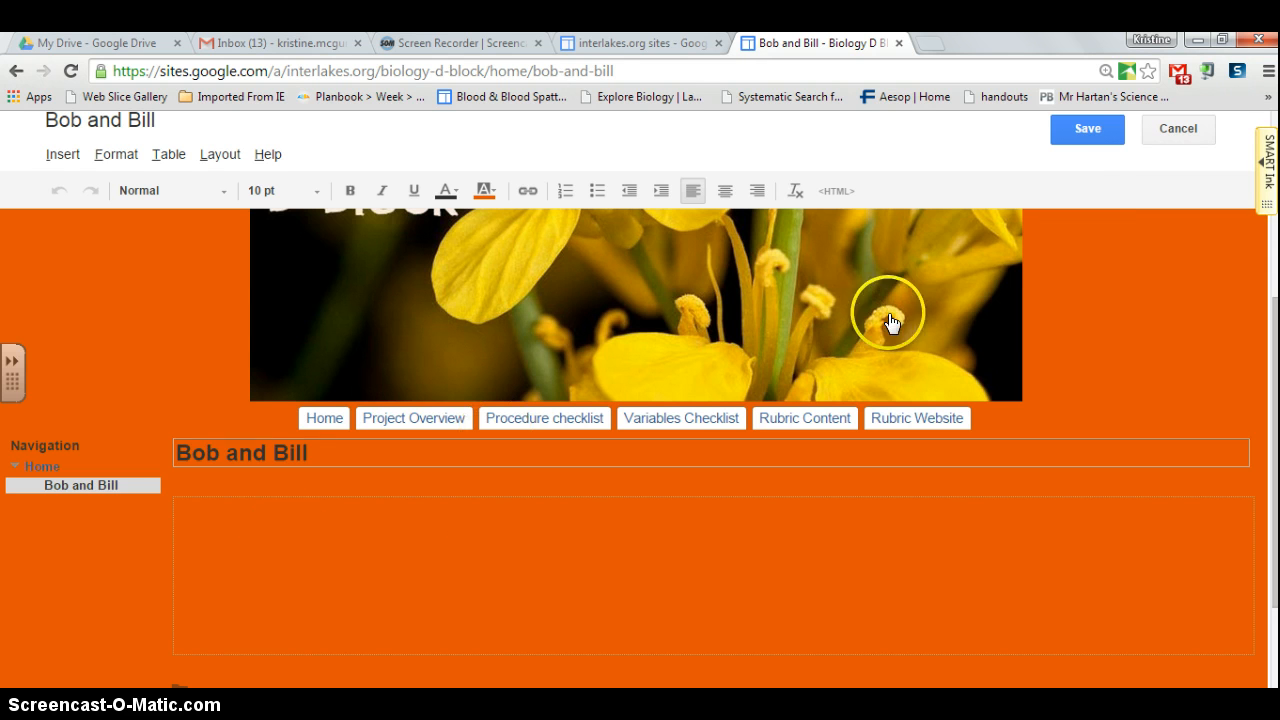
pyautogui.click(1099, 133)
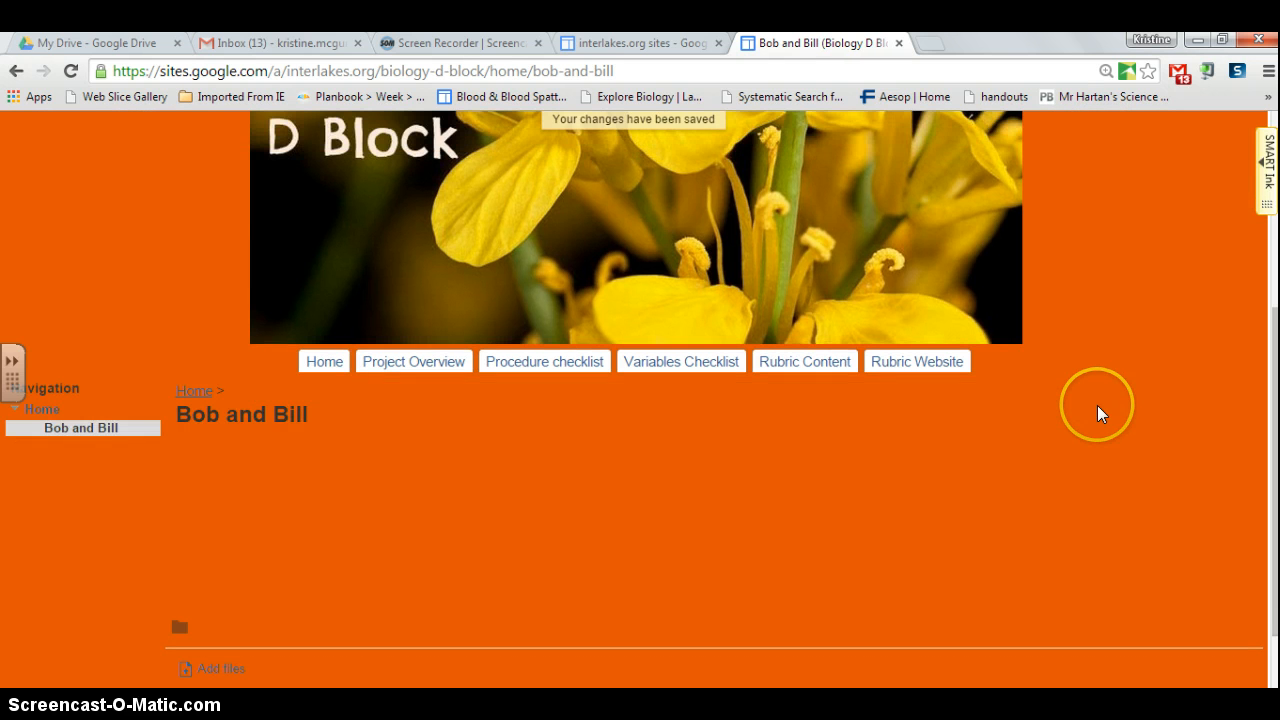
# Create a web page named with one partner's first name as a subpage of the partners' page, and save it
pyautogui.scroll(3, 1097, 405)
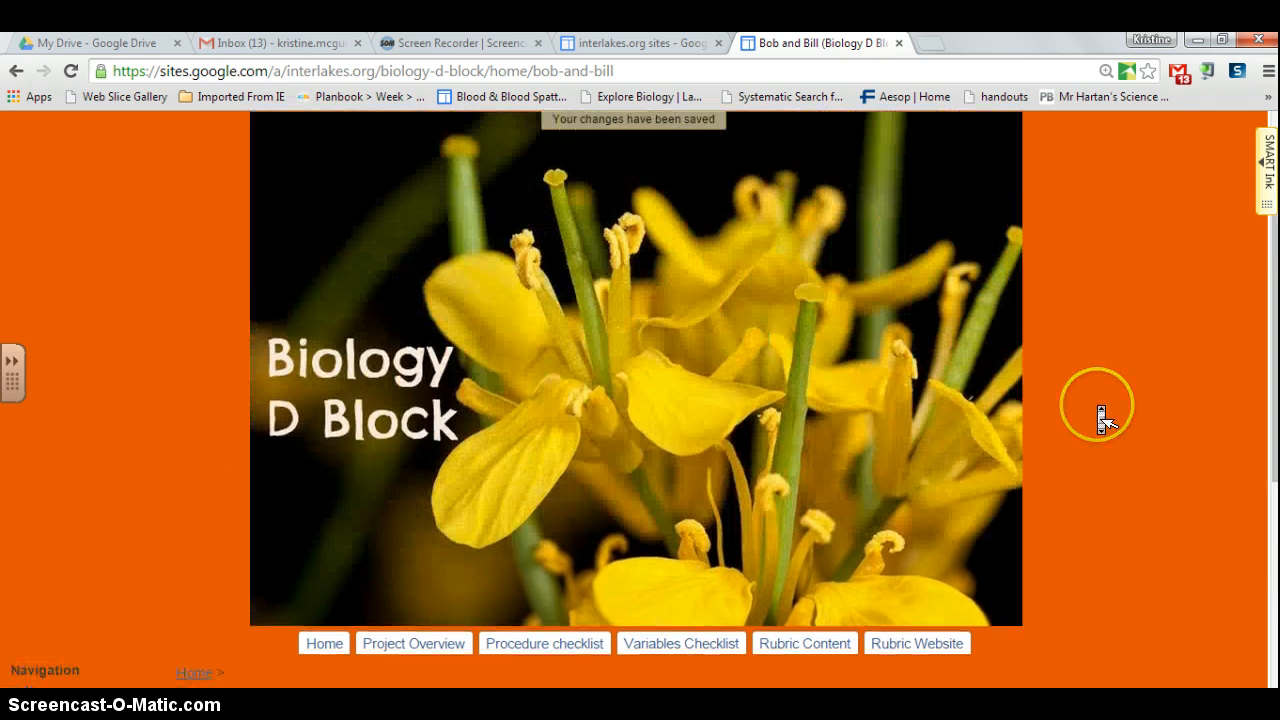
pyautogui.scroll(1, 1097, 405)
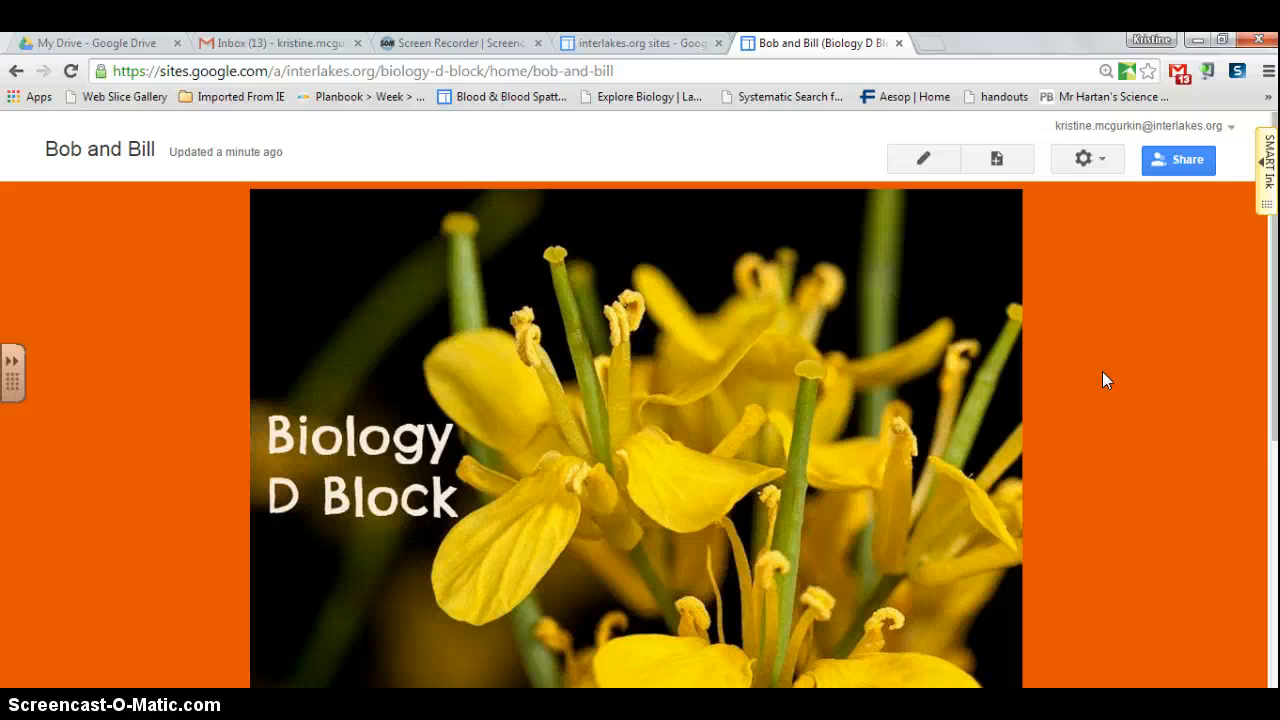
pyautogui.scroll(-1, 1106, 380)
pyautogui.scroll(1, 1106, 380)
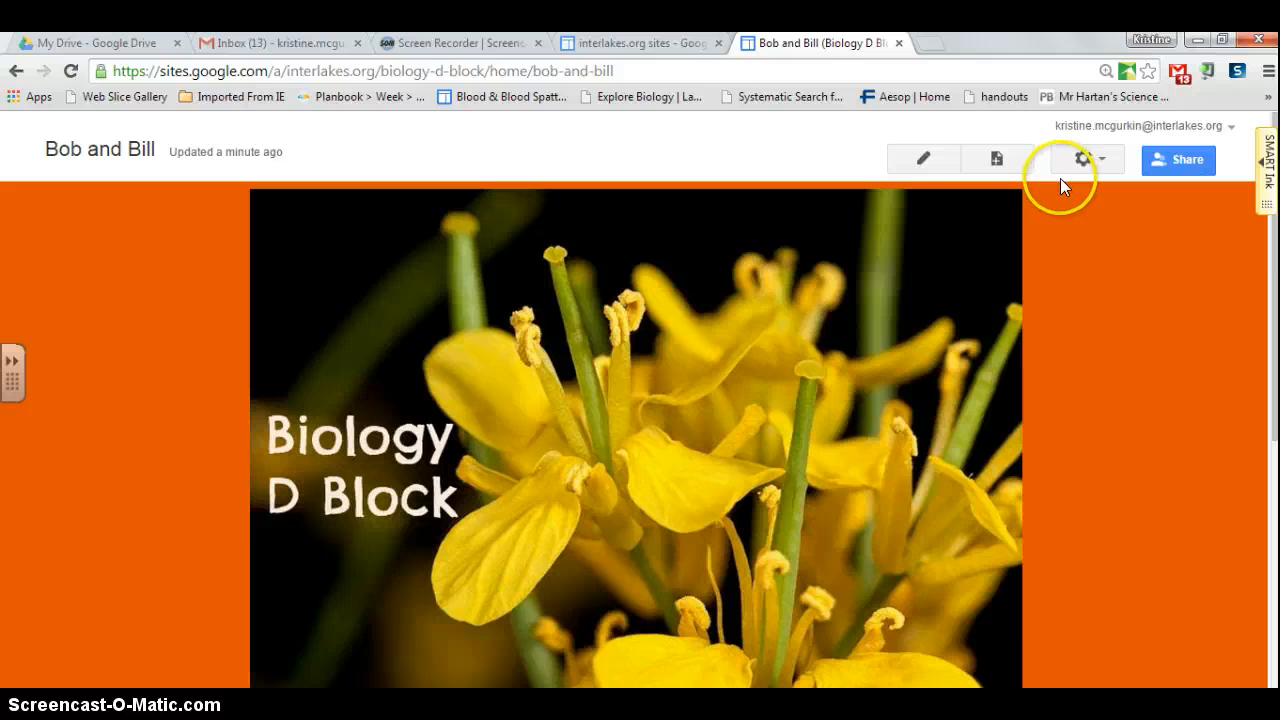
pyautogui.click(997, 160)
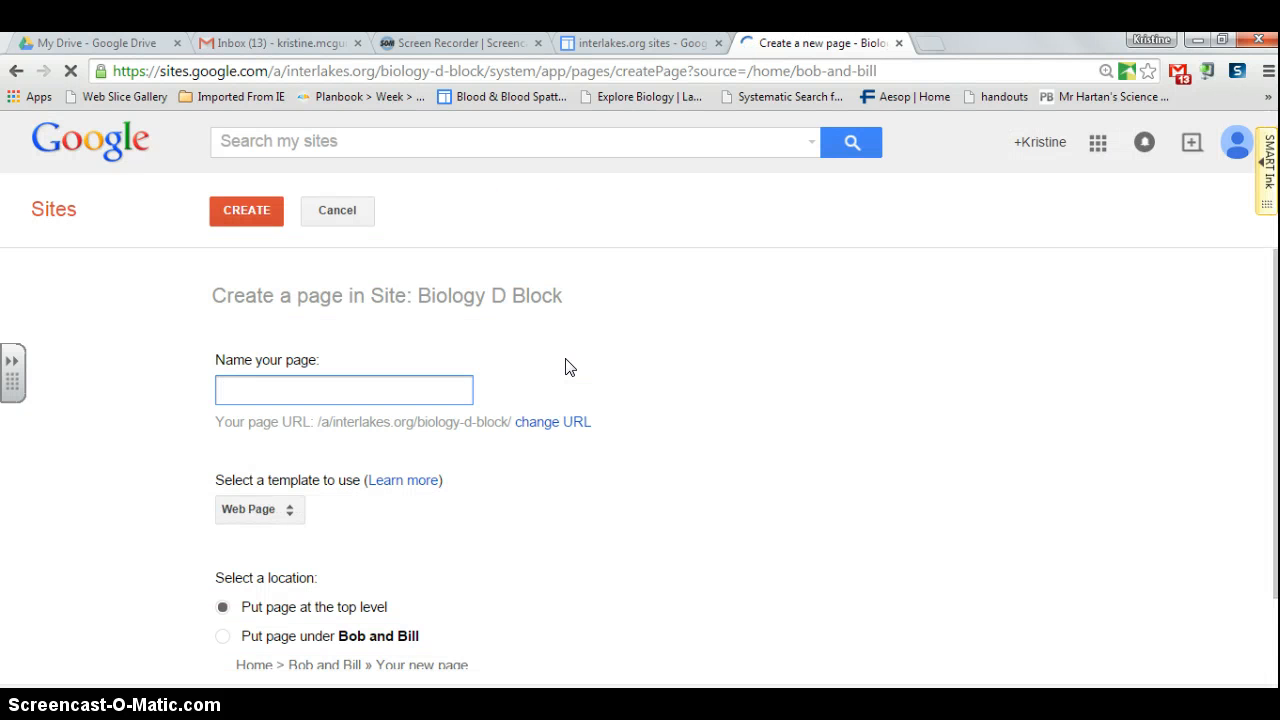
pyautogui.write('Bob')
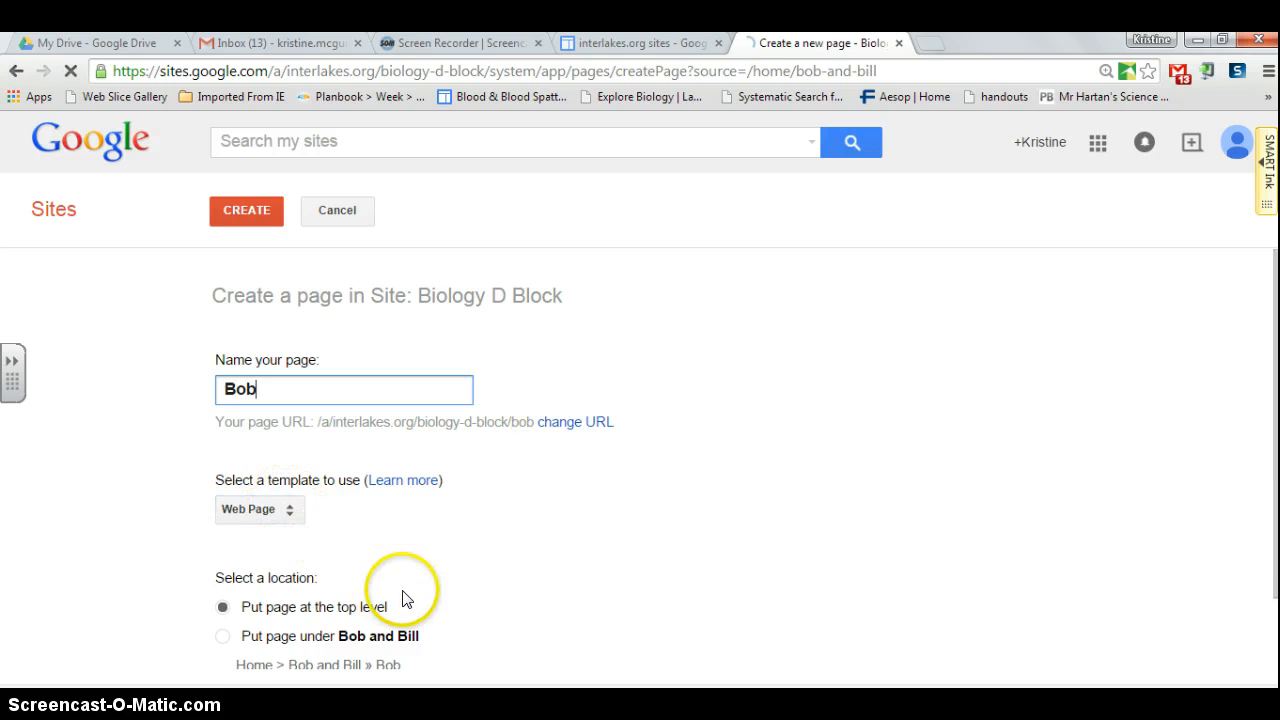
pyautogui.click(223, 640)
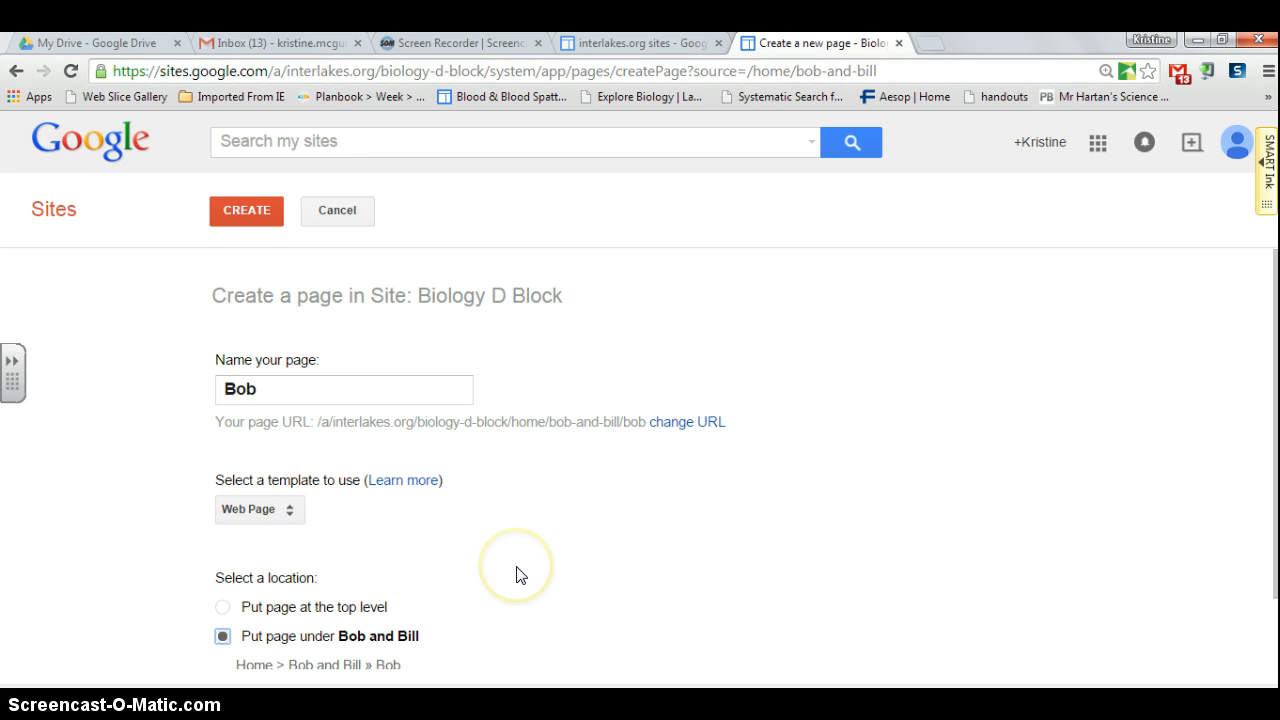
pyautogui.click(247, 210)
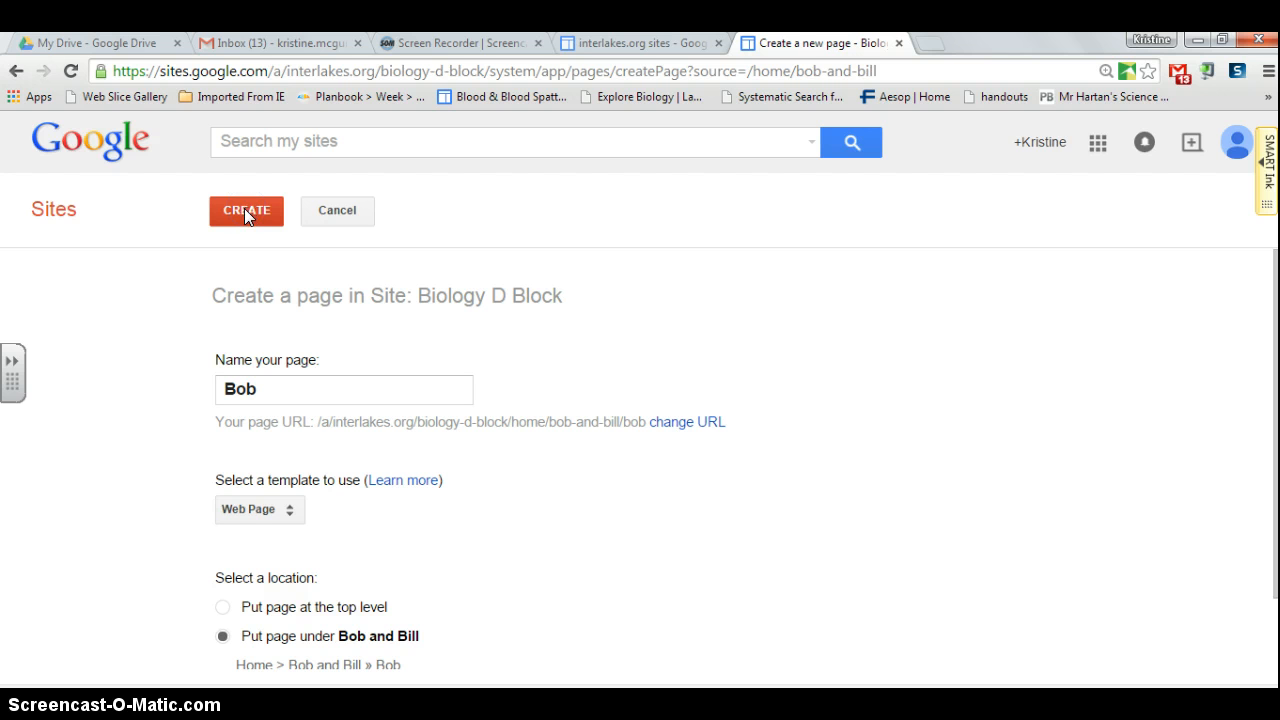
pyautogui.click(247, 212)
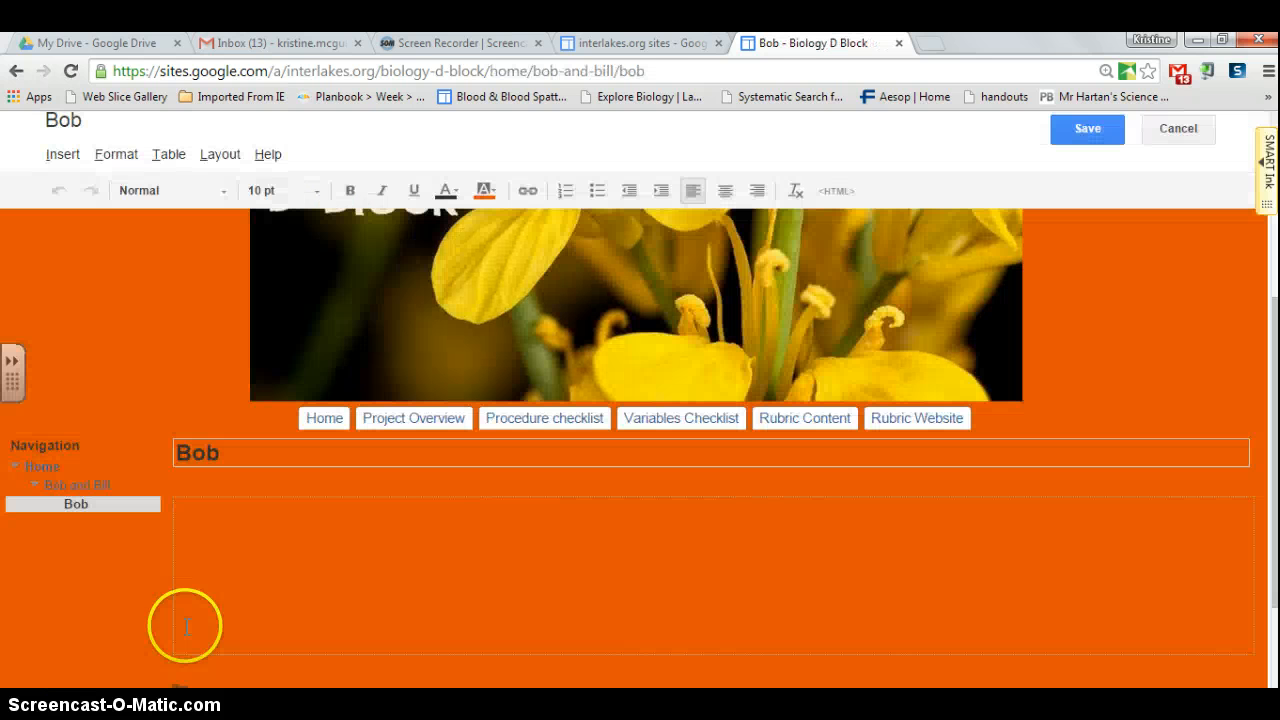
pyautogui.click(186, 626)
pyautogui.click(1094, 130)
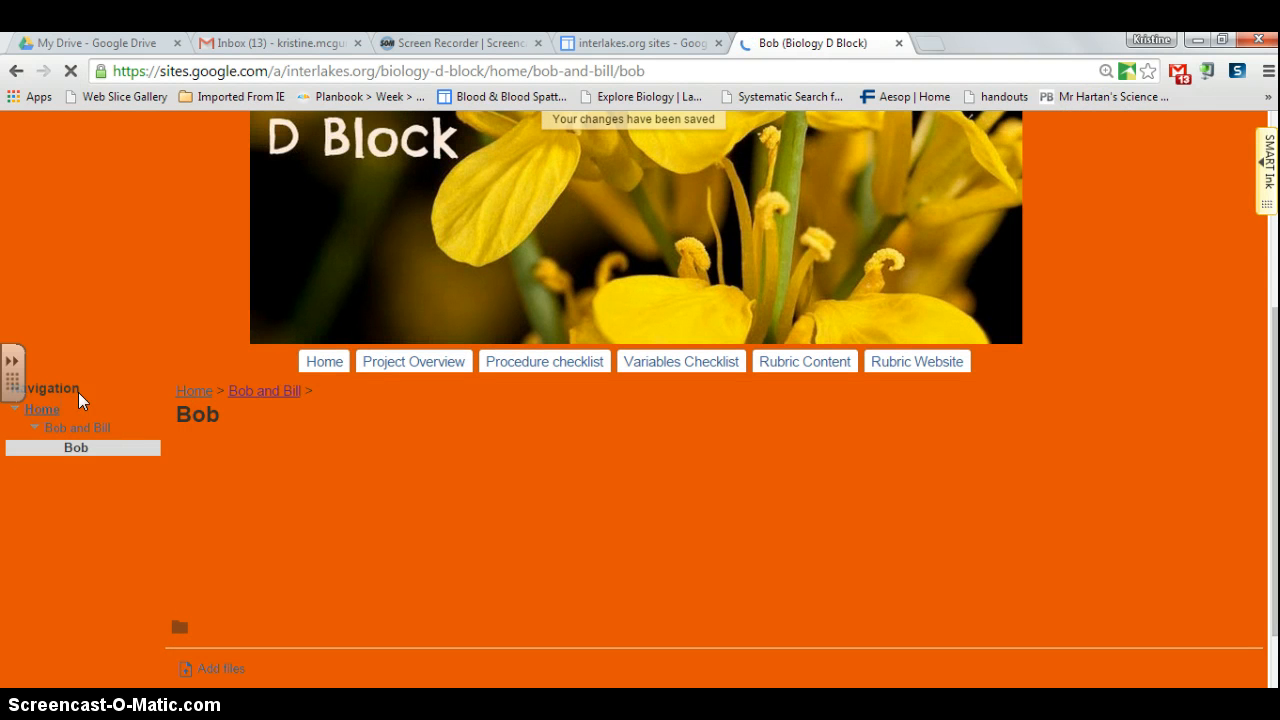
# Return to the site's Home page and review the project overview, checklist and rubric links and the page navigation
pyautogui.click(327, 360)
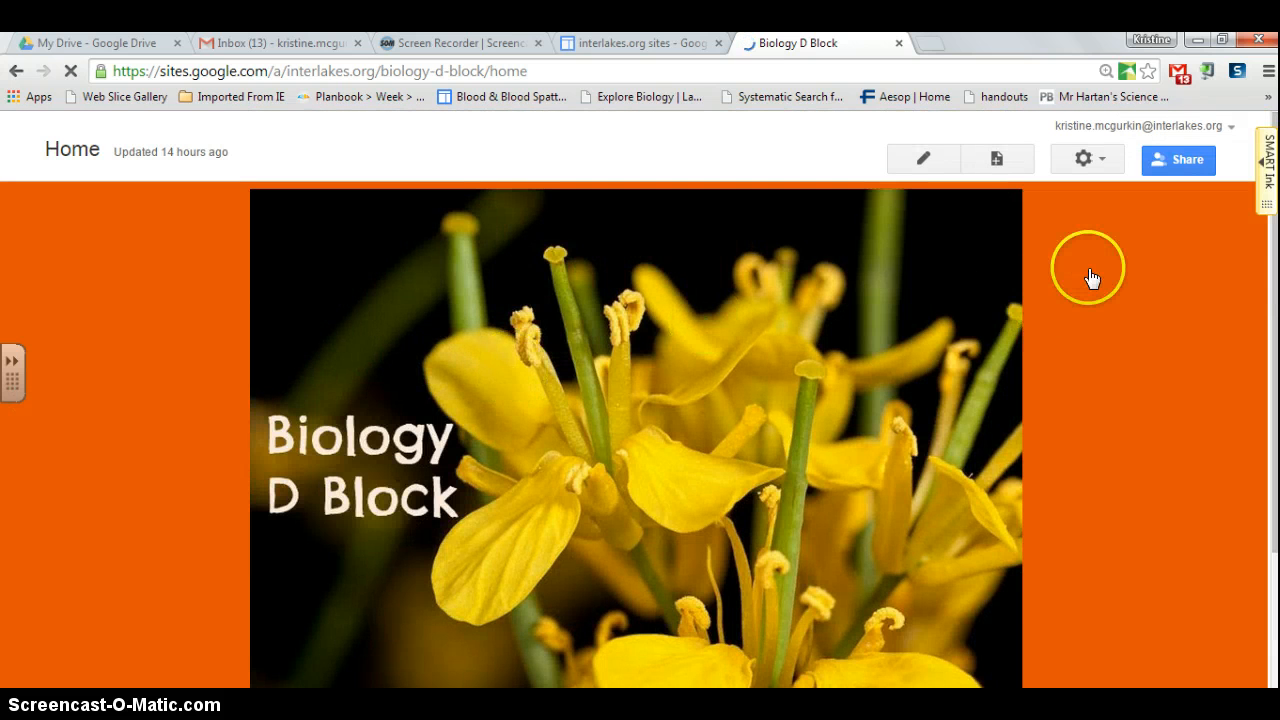
pyautogui.scroll(-1, 1096, 247)
pyautogui.scroll(-2, 1100, 260)
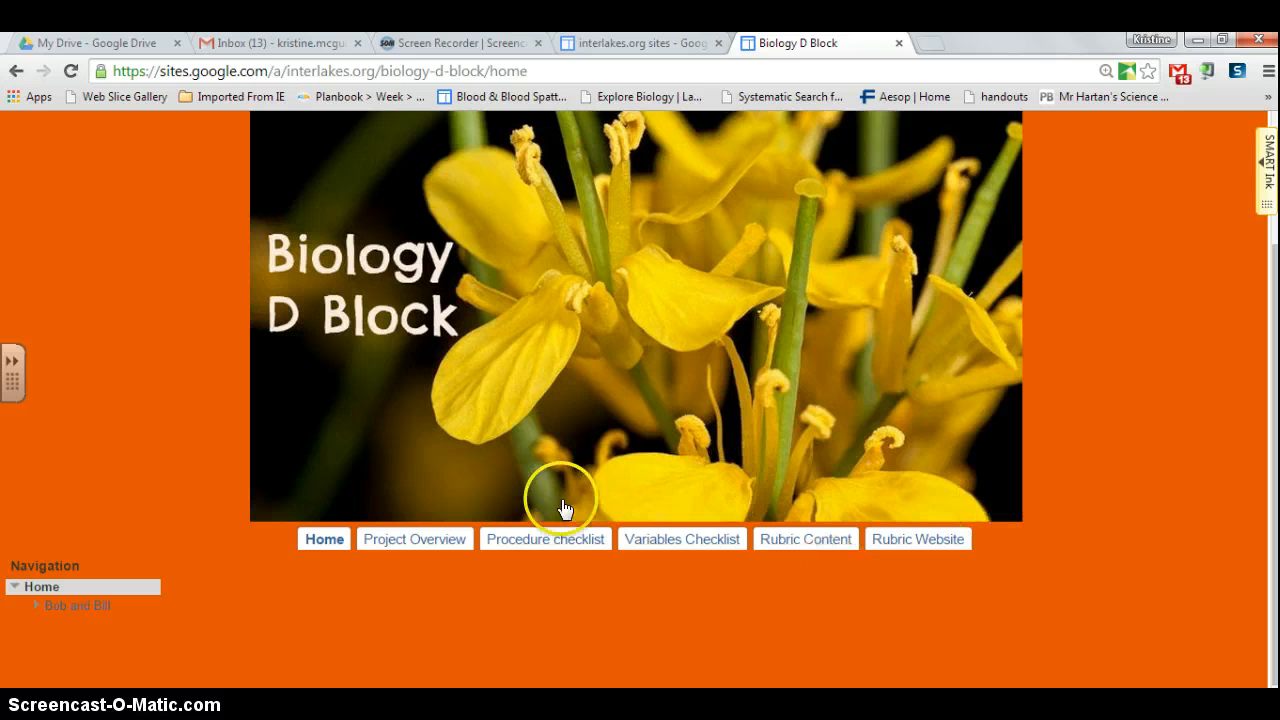
pyautogui.click(414, 545)
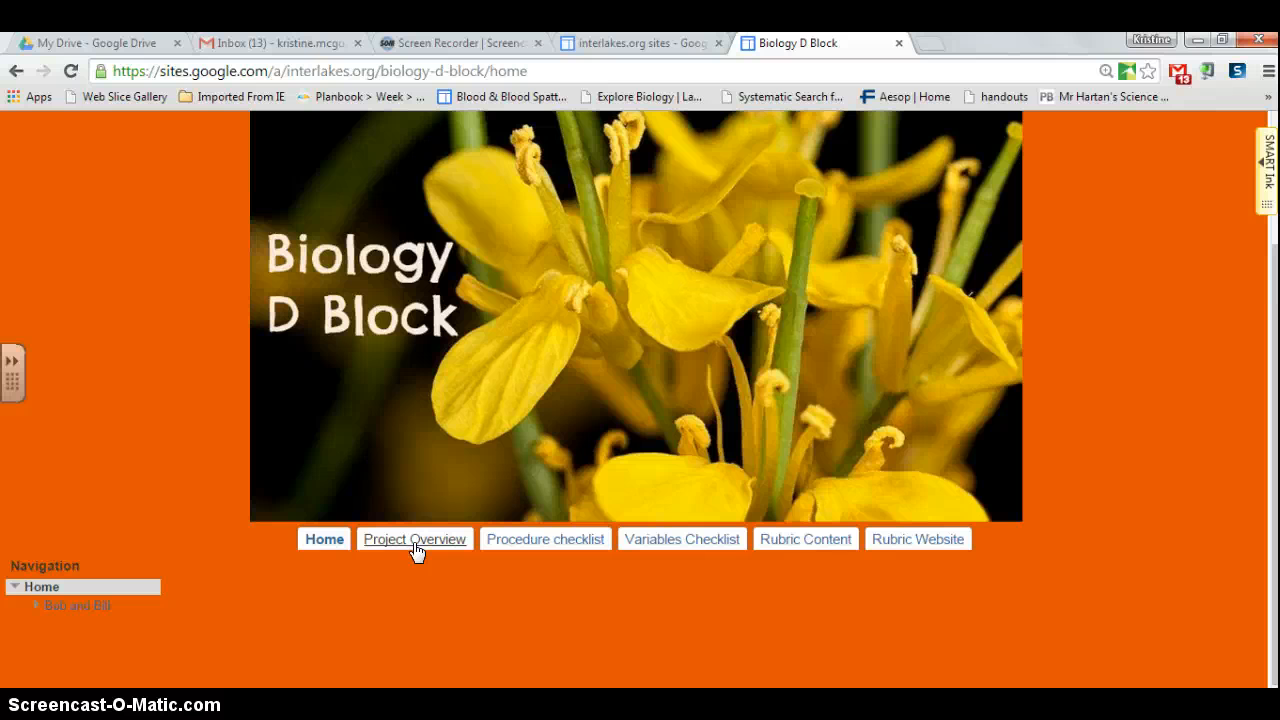
pyautogui.click(580, 554)
pyautogui.scroll(2, 1090, 555)
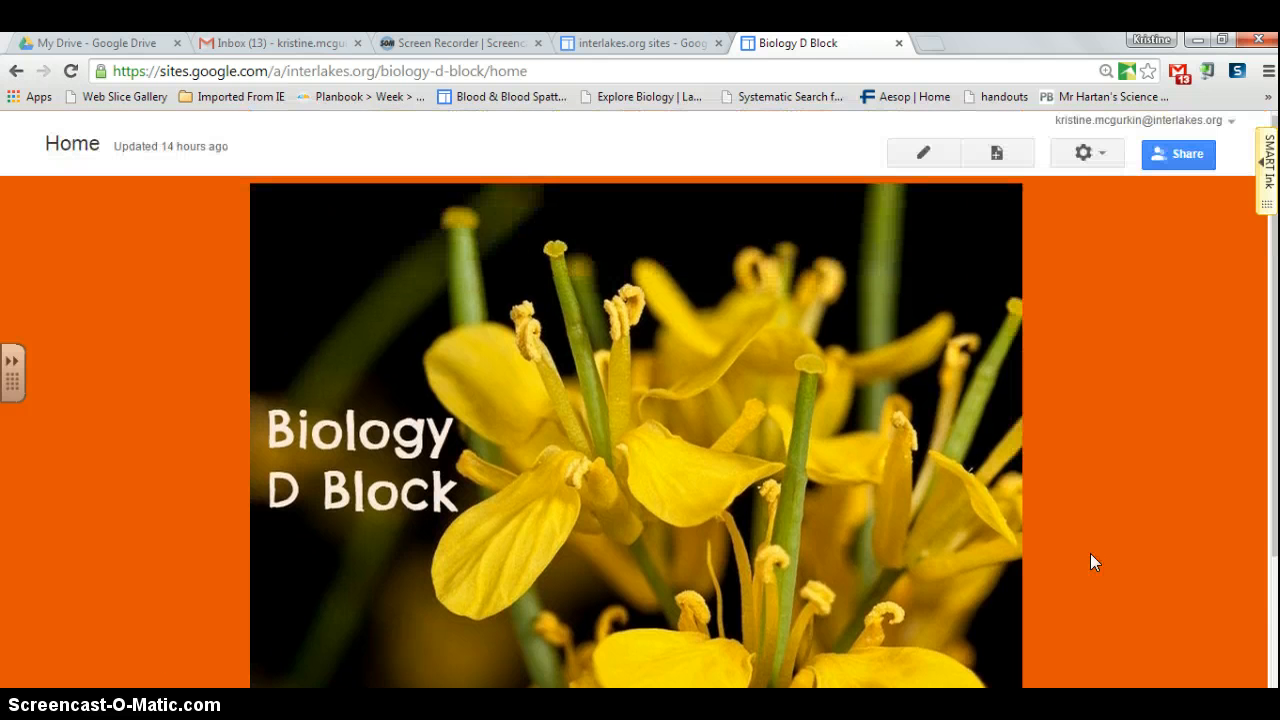
pyautogui.scroll(-2, 1146, 393)
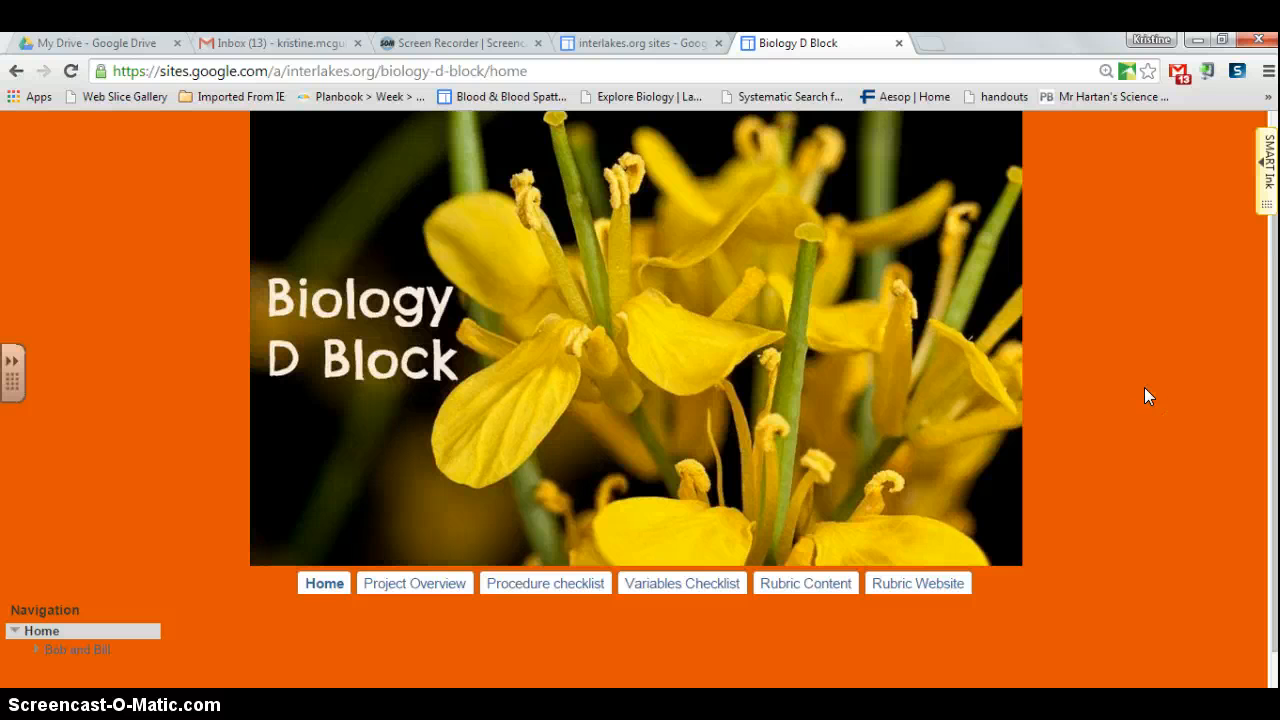
# Open the partners' page for editing and add the text "this is my plant project" to its body
pyautogui.click(70, 650)
pyautogui.scroll(-3, 250, 620)
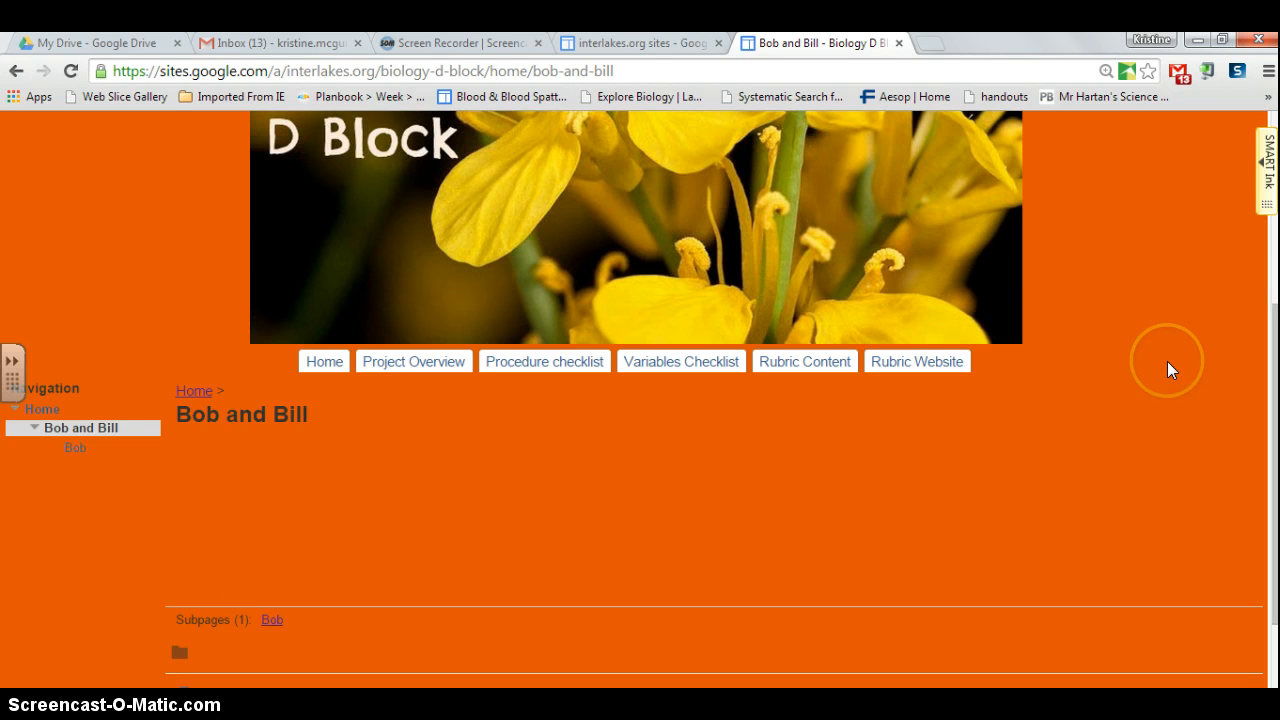
pyautogui.scroll(3, 1170, 370)
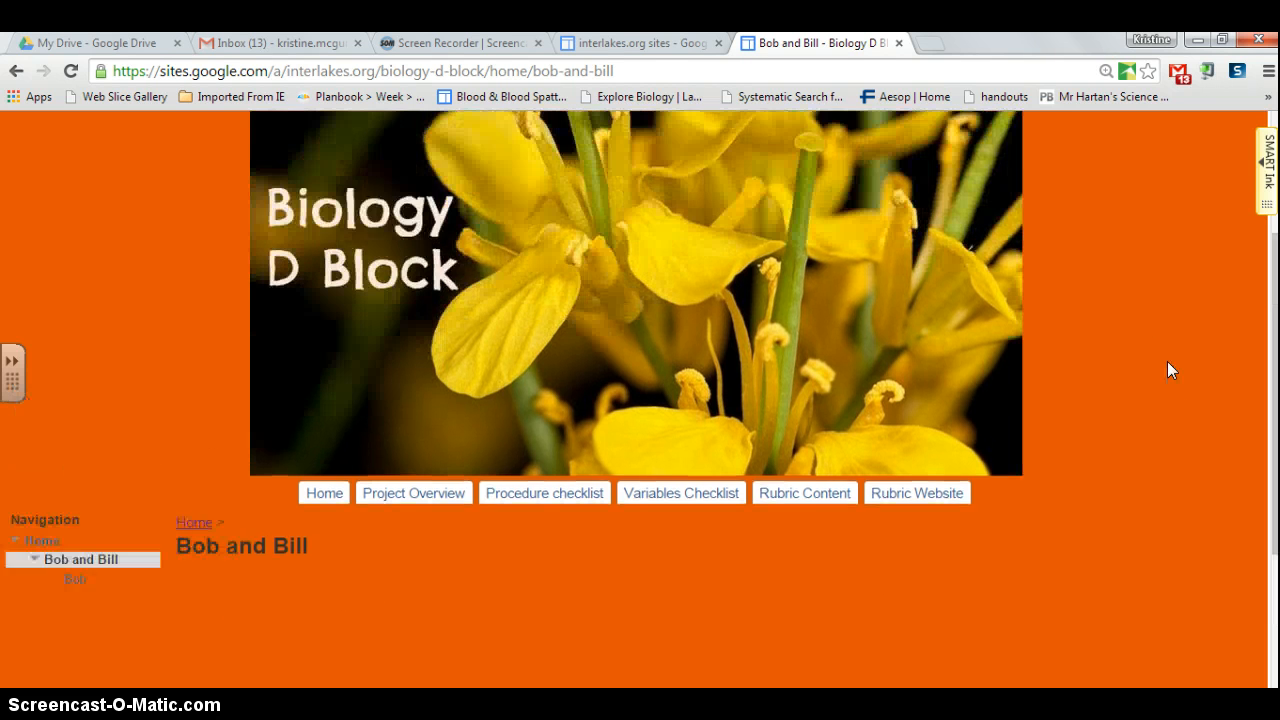
pyautogui.scroll(1, 1171, 370)
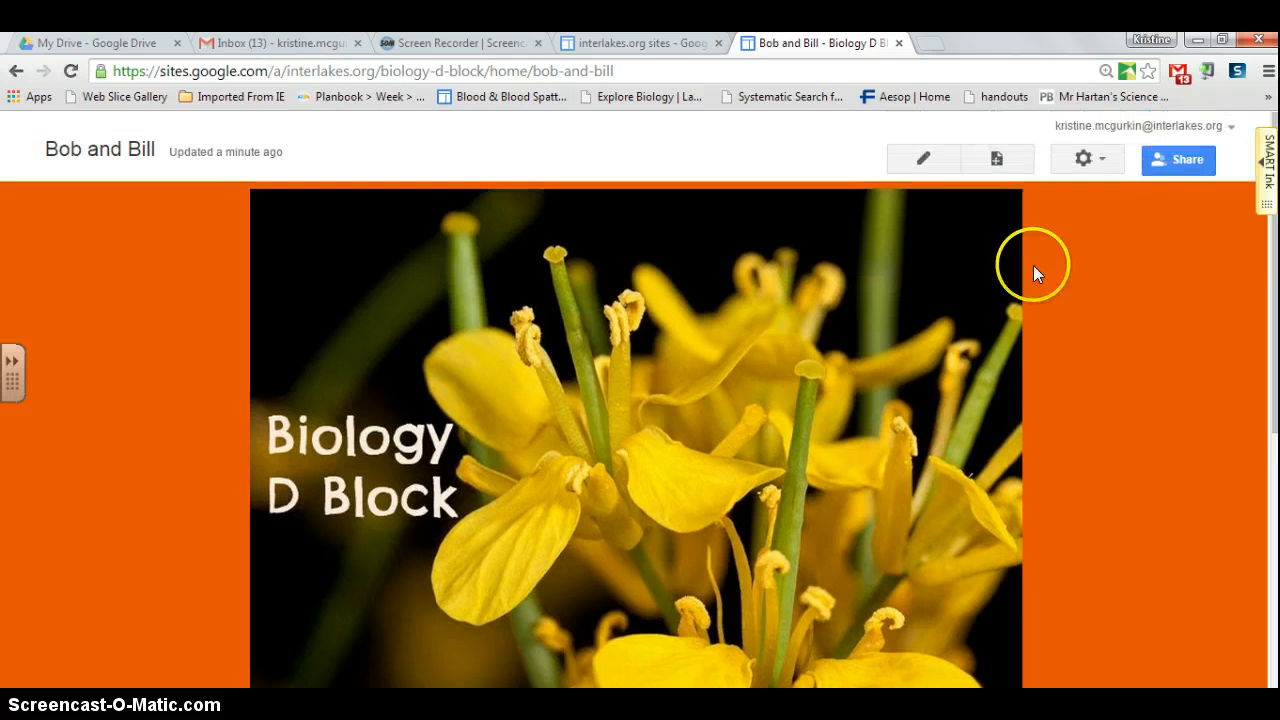
pyautogui.click(925, 162)
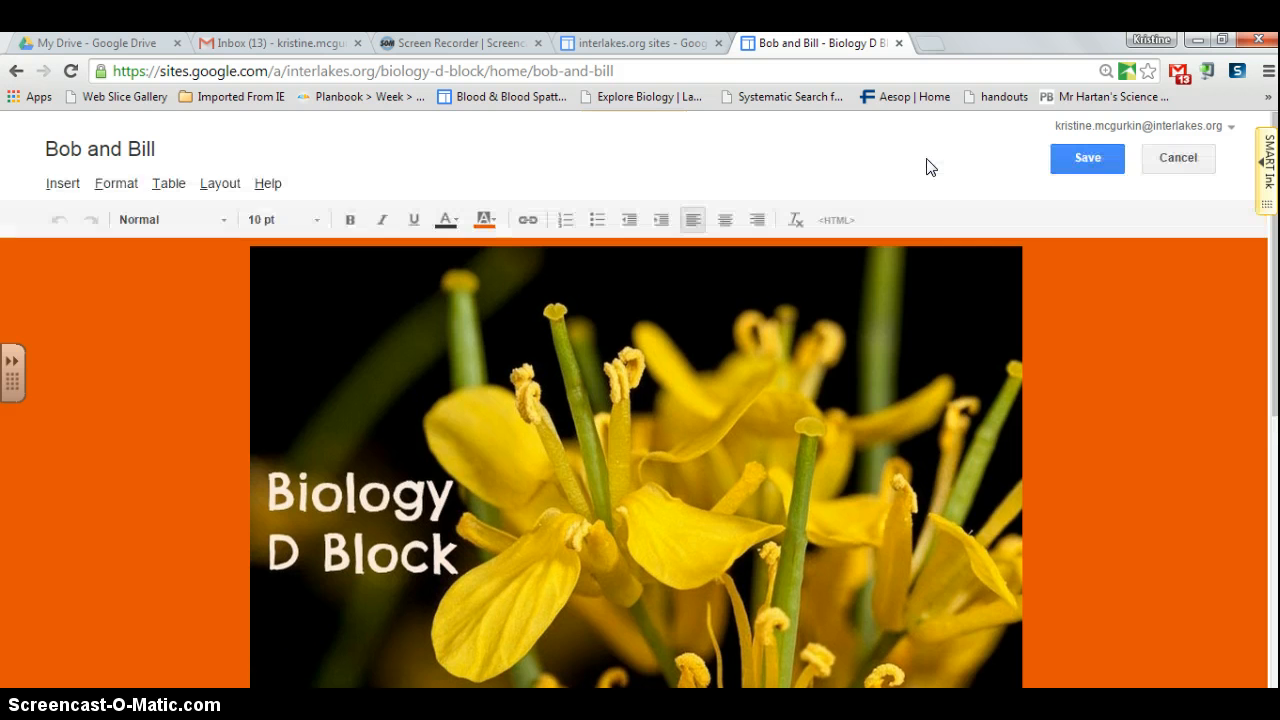
pyautogui.scroll(-3, 1114, 314)
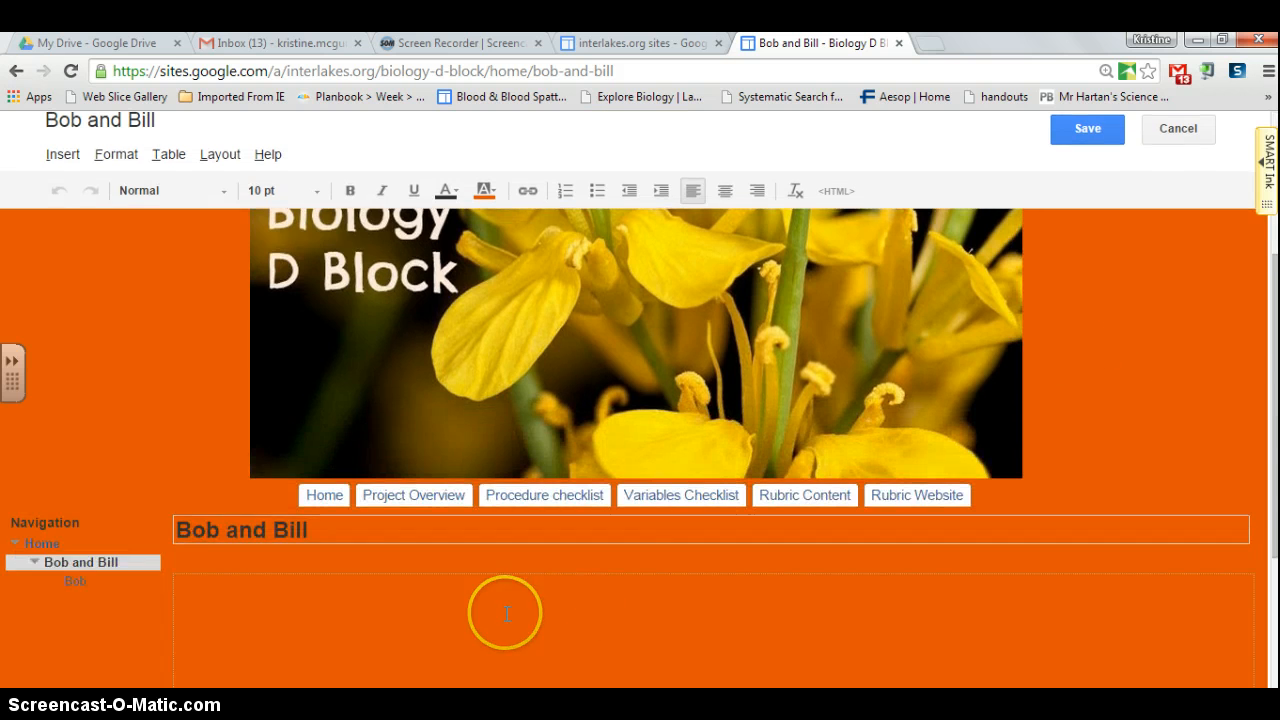
pyautogui.write('thi')
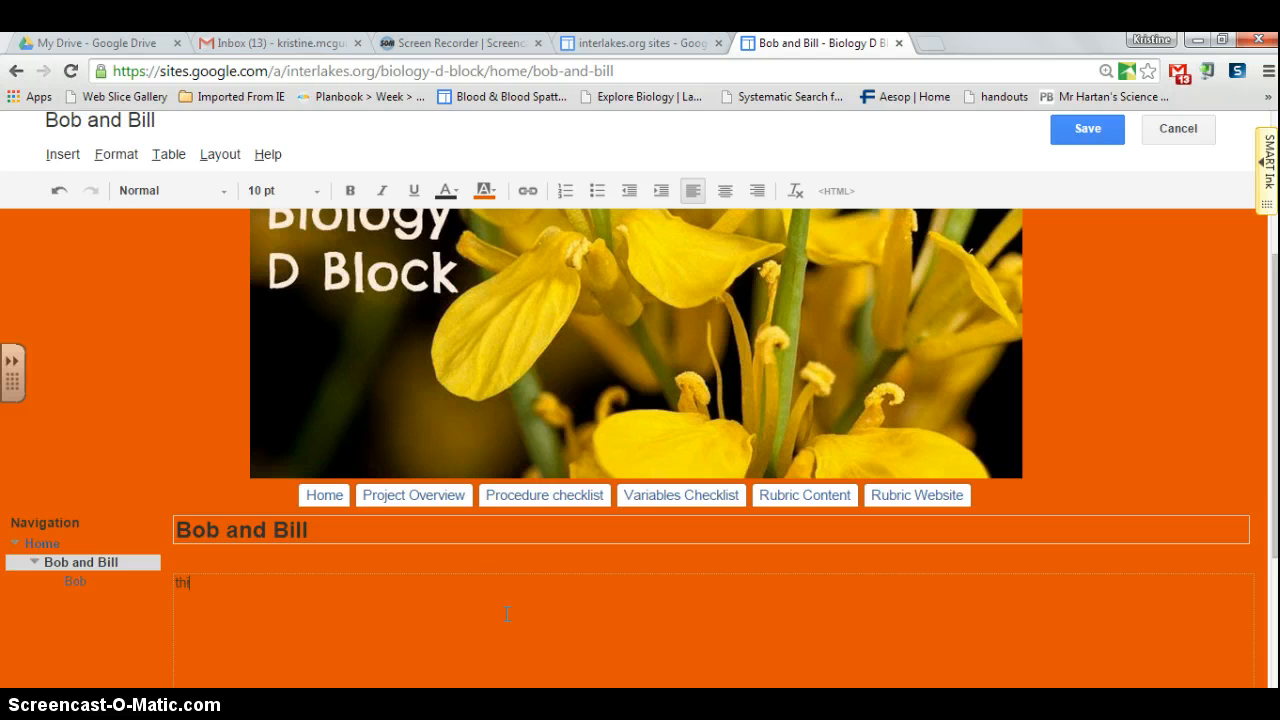
pyautogui.write('s is my plant project')
# Look through the available page layouts and insertable items, and save the partners' page
pyautogui.click(220, 156)
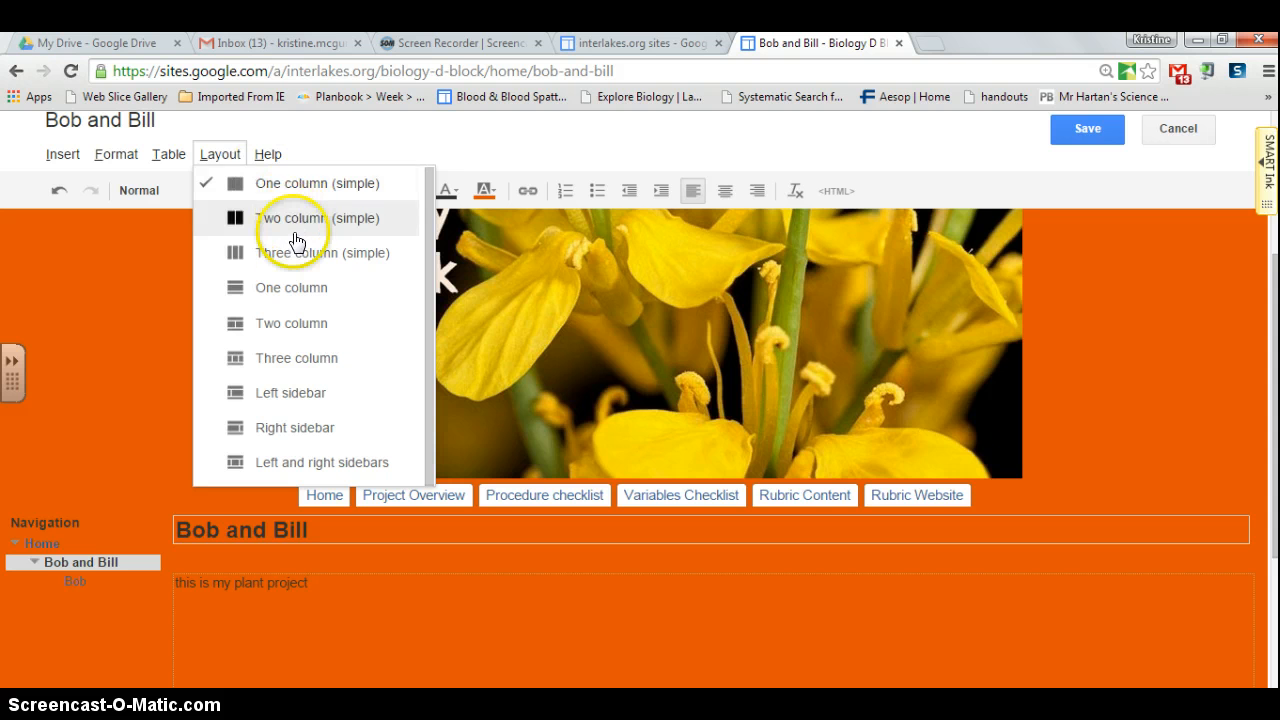
pyautogui.click(50, 169)
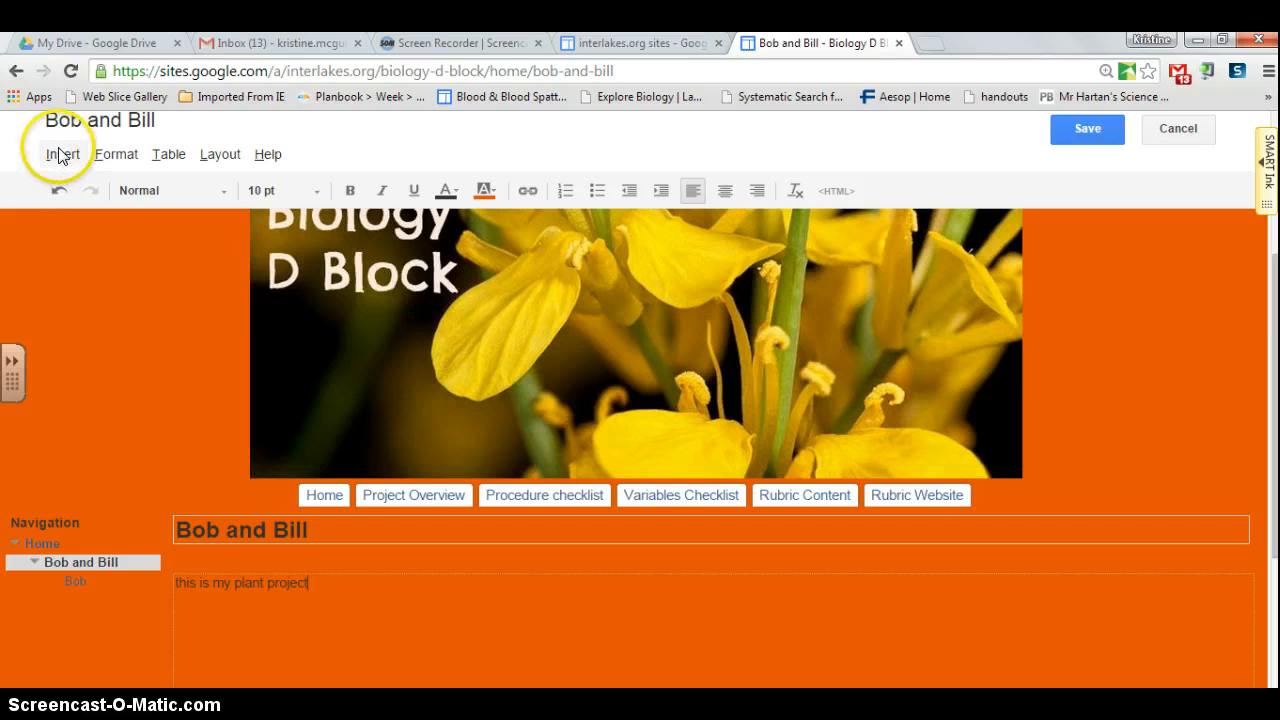
pyautogui.click(59, 154)
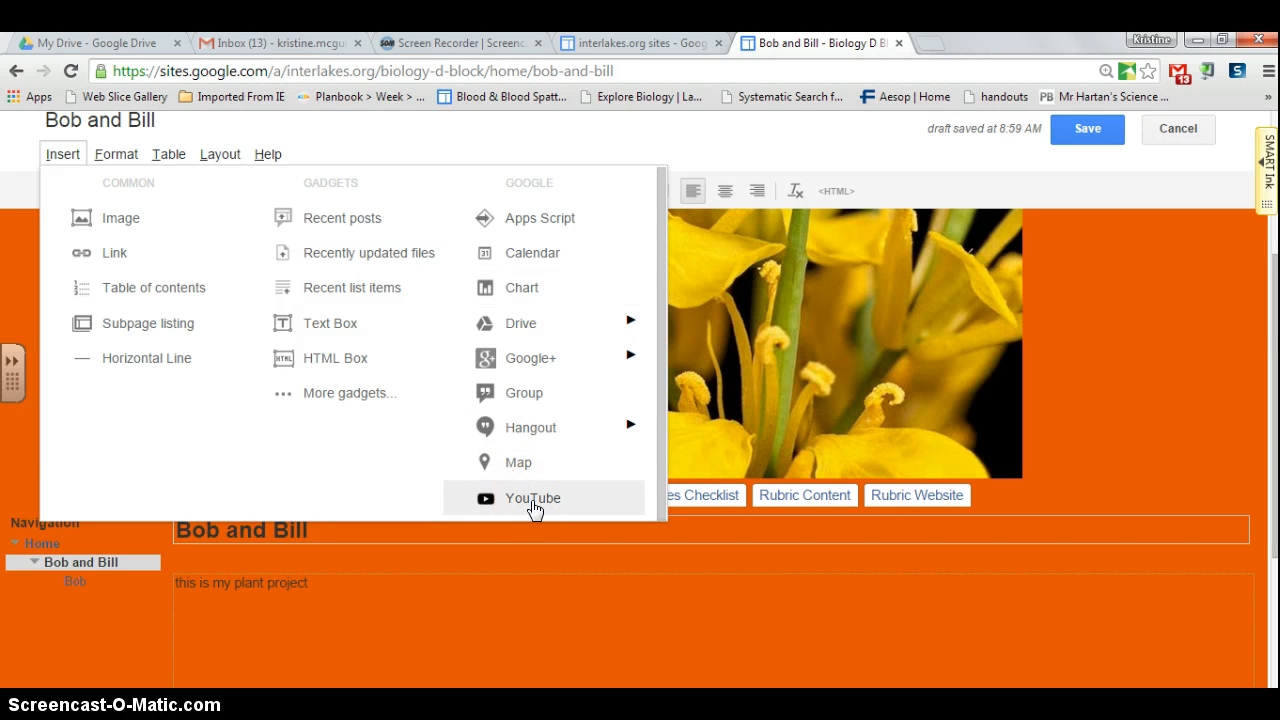
pyautogui.click(88, 676)
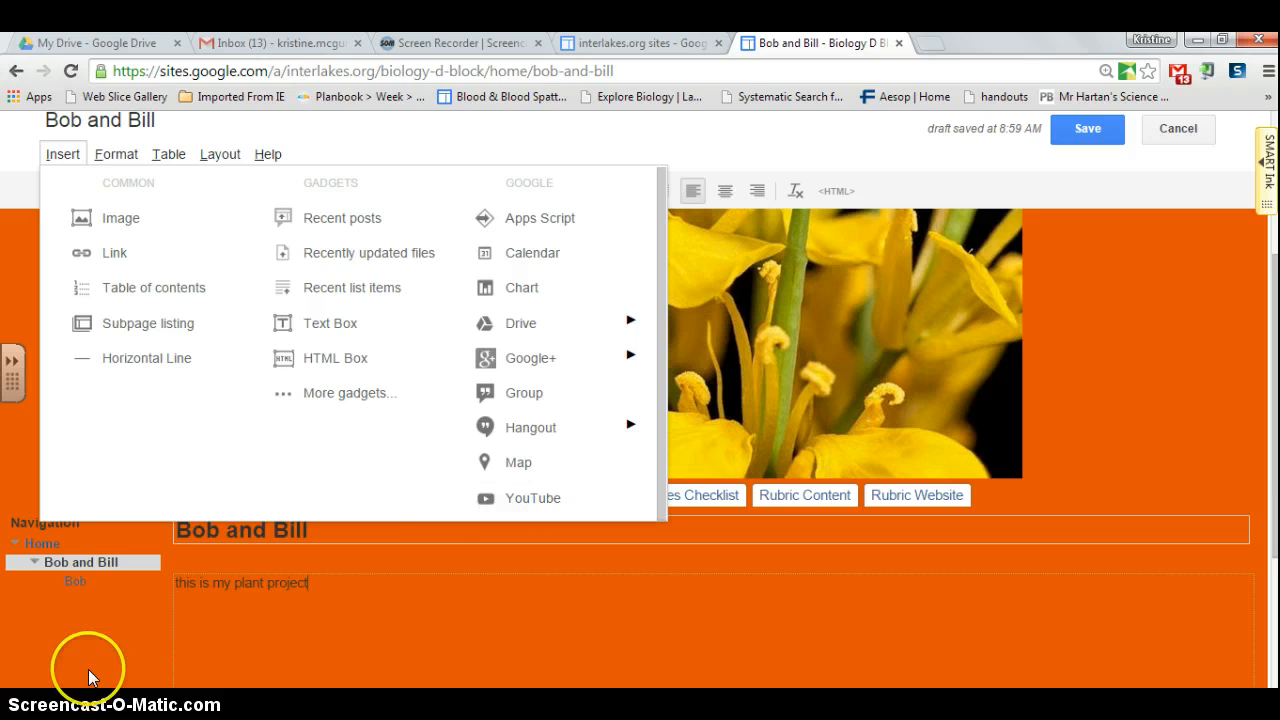
pyautogui.click(1059, 271)
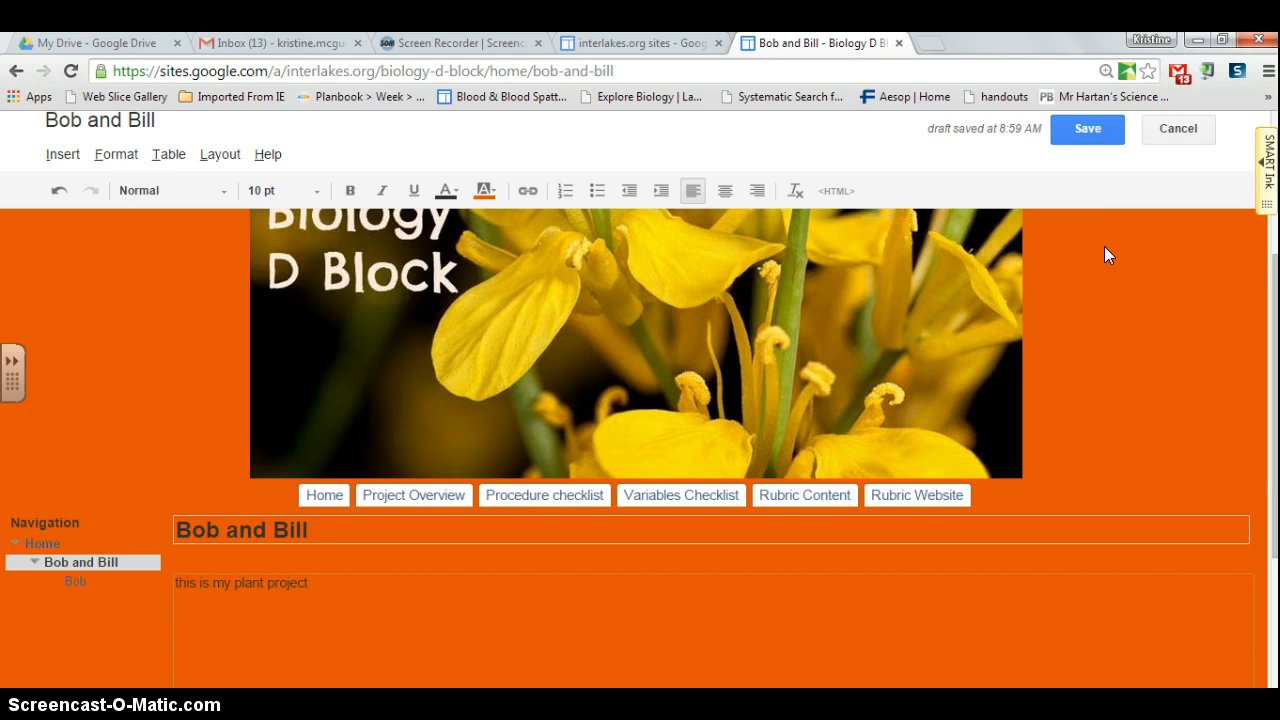
pyautogui.click(1088, 130)
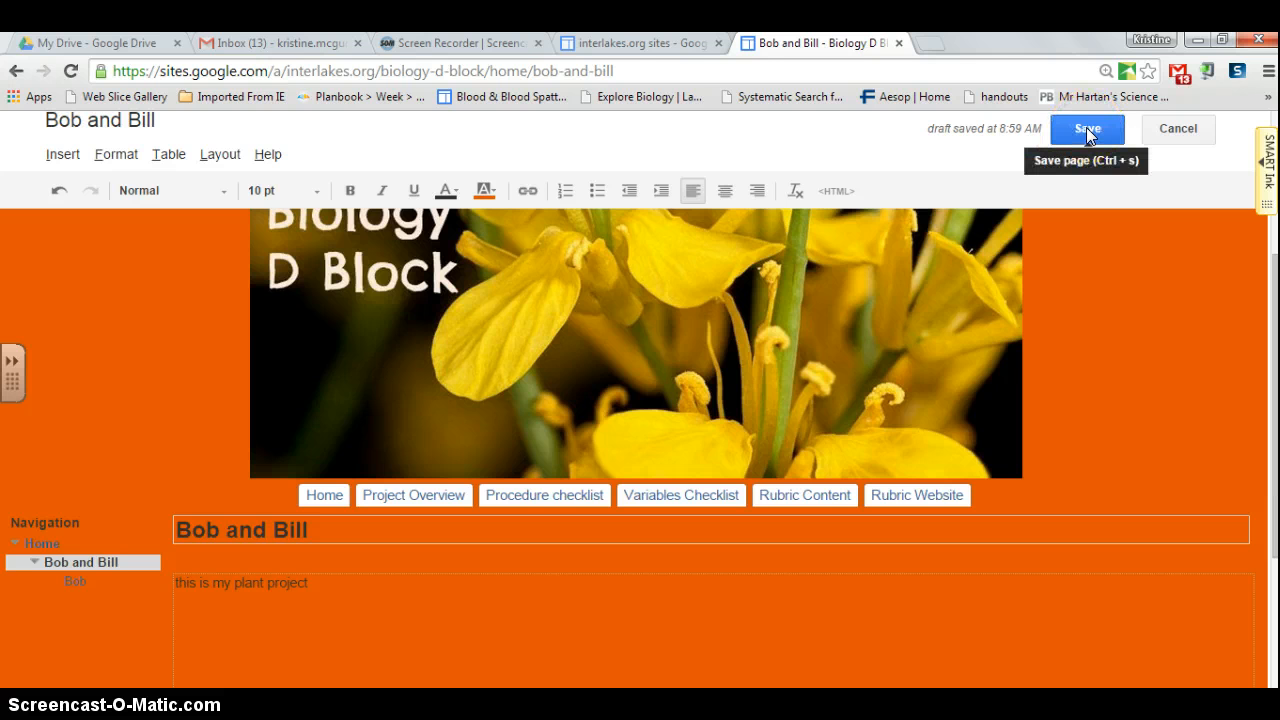